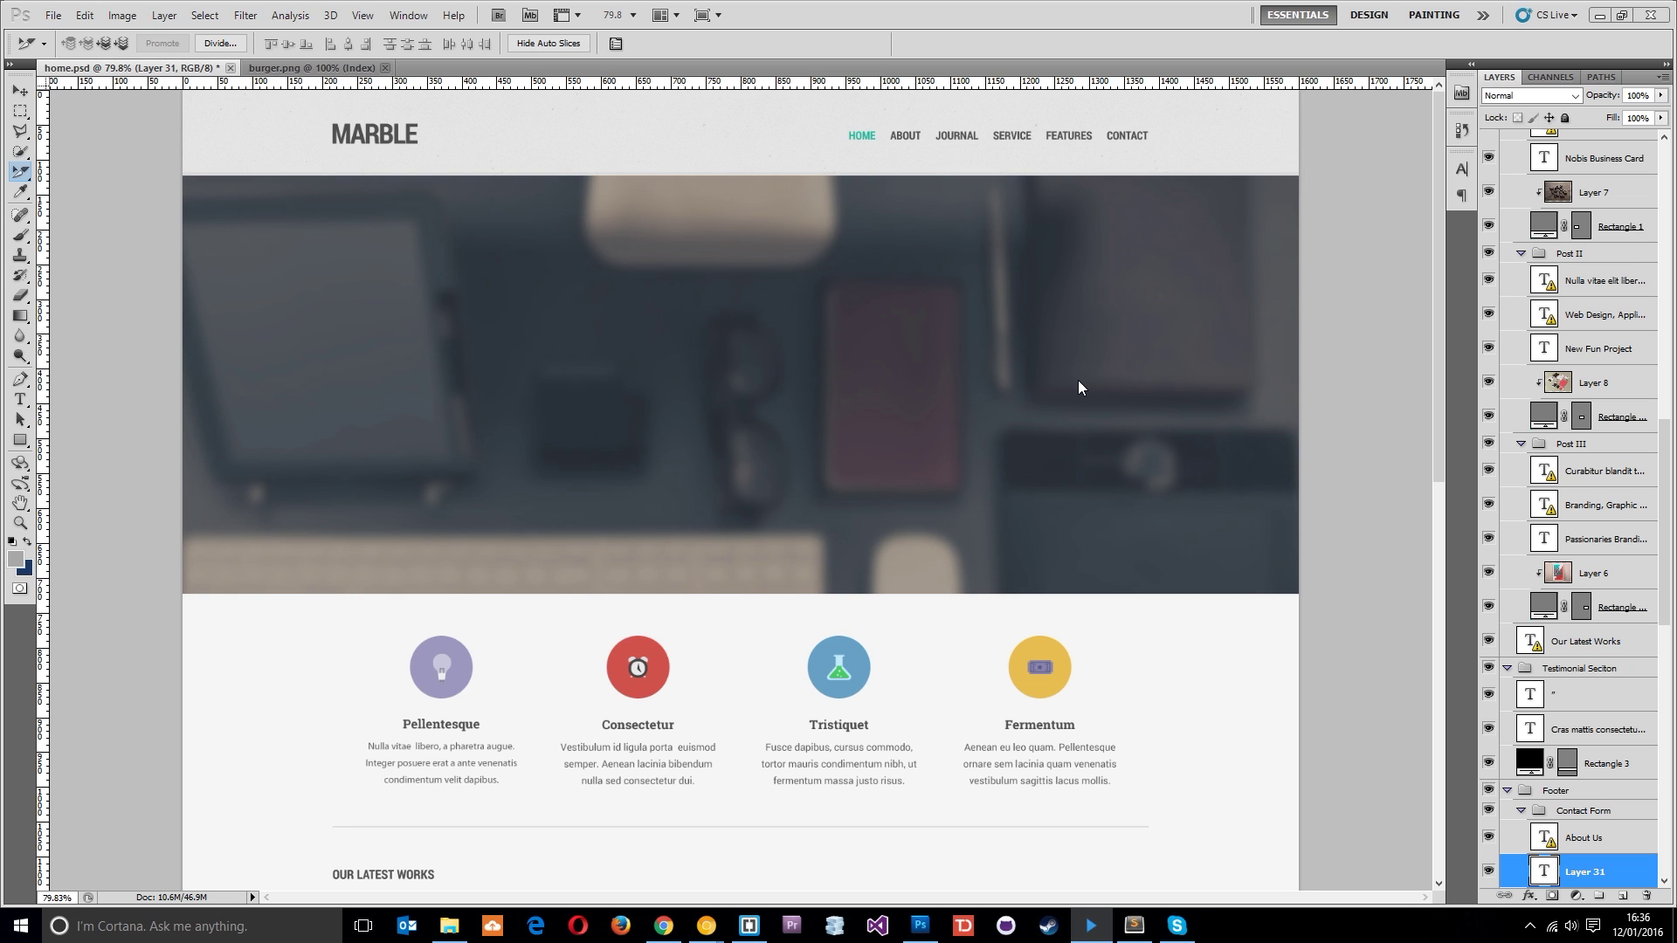
Show the Crop tool flyout listing the Crop, Slice and Slice Select tools
right_click(24, 174)
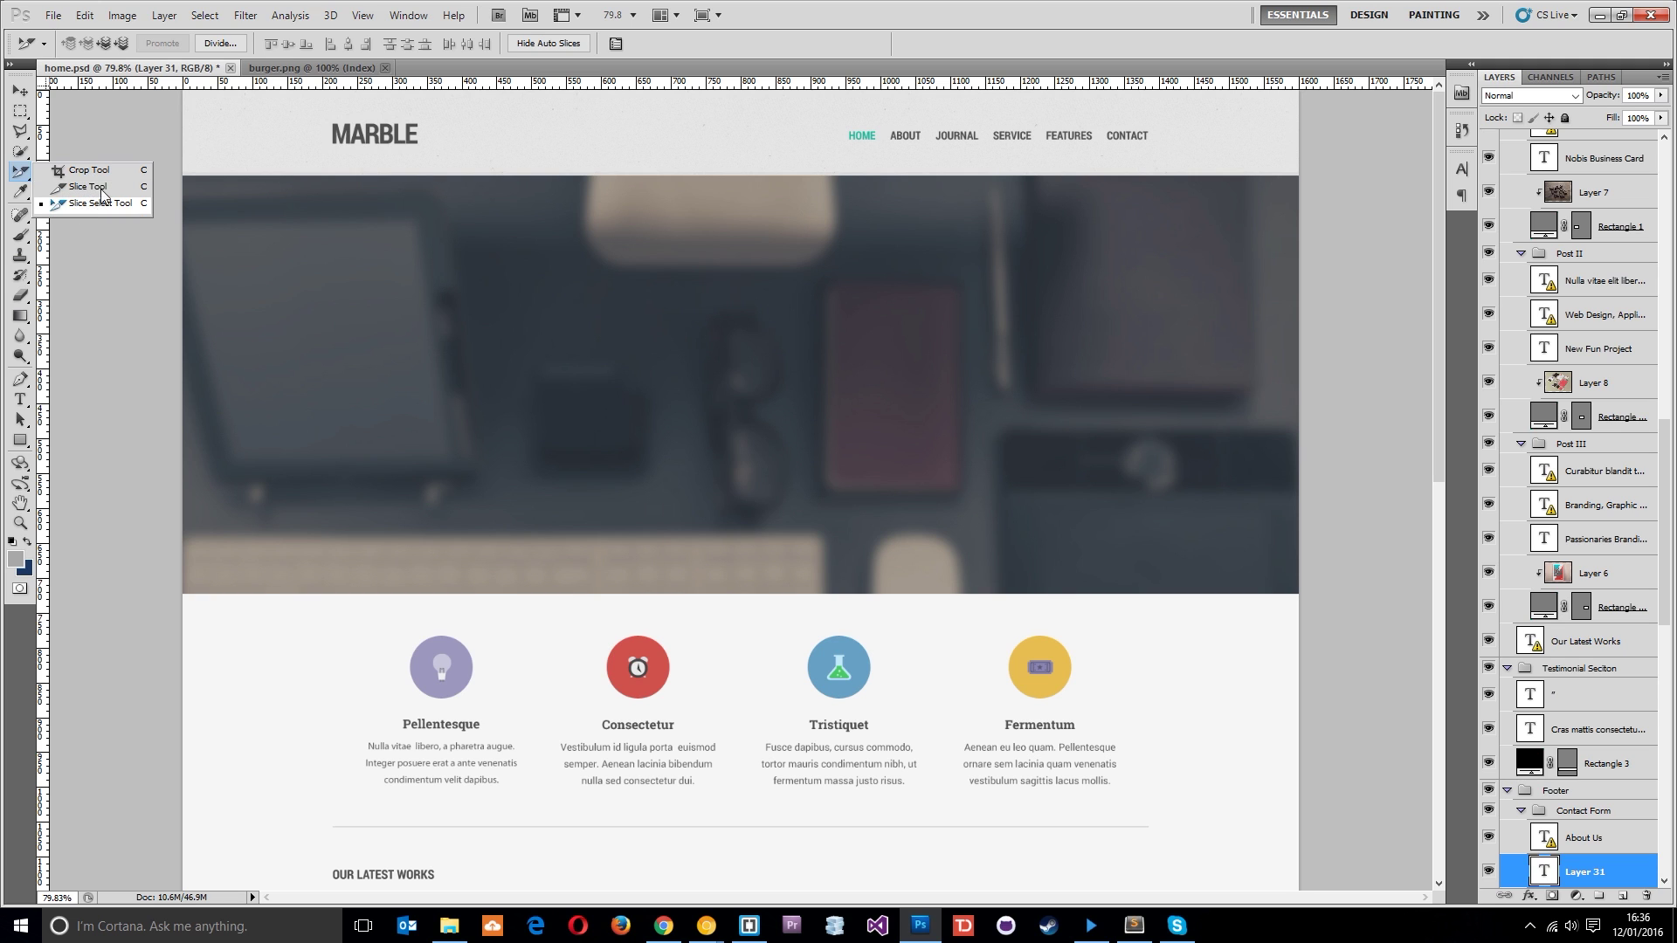
Draw a trial slice over the hero image, view its options, then delete it
left_click(79, 188)
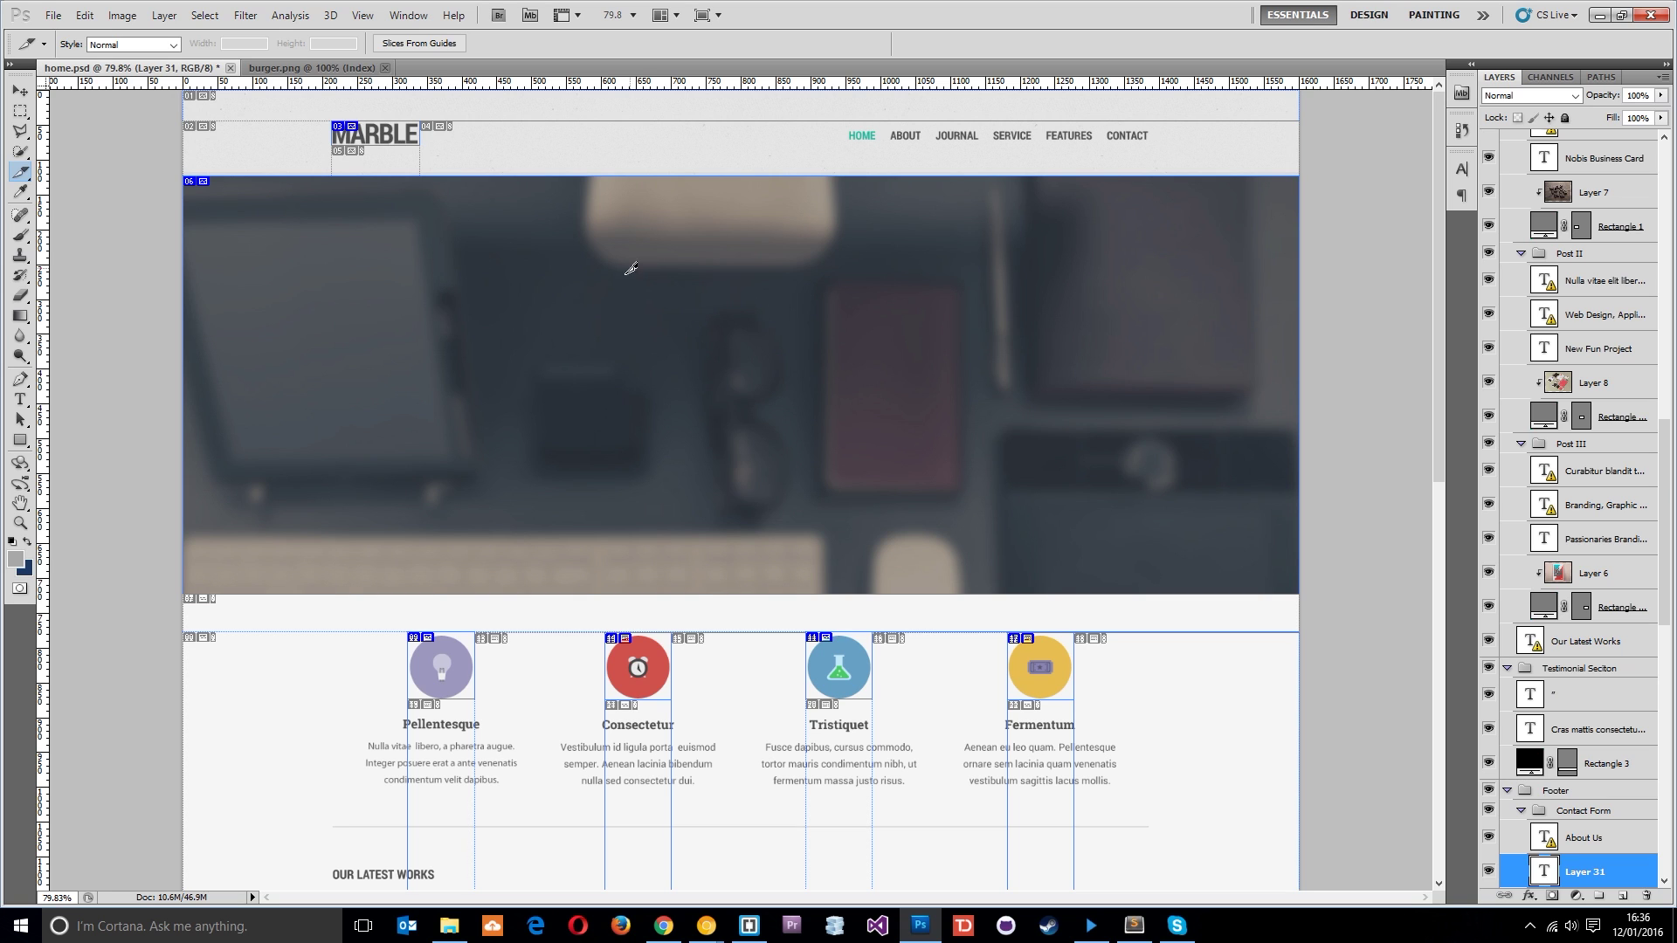
left_click_drag(557, 270, 1037, 486)
left_click_drag(1040, 484, 1038, 485)
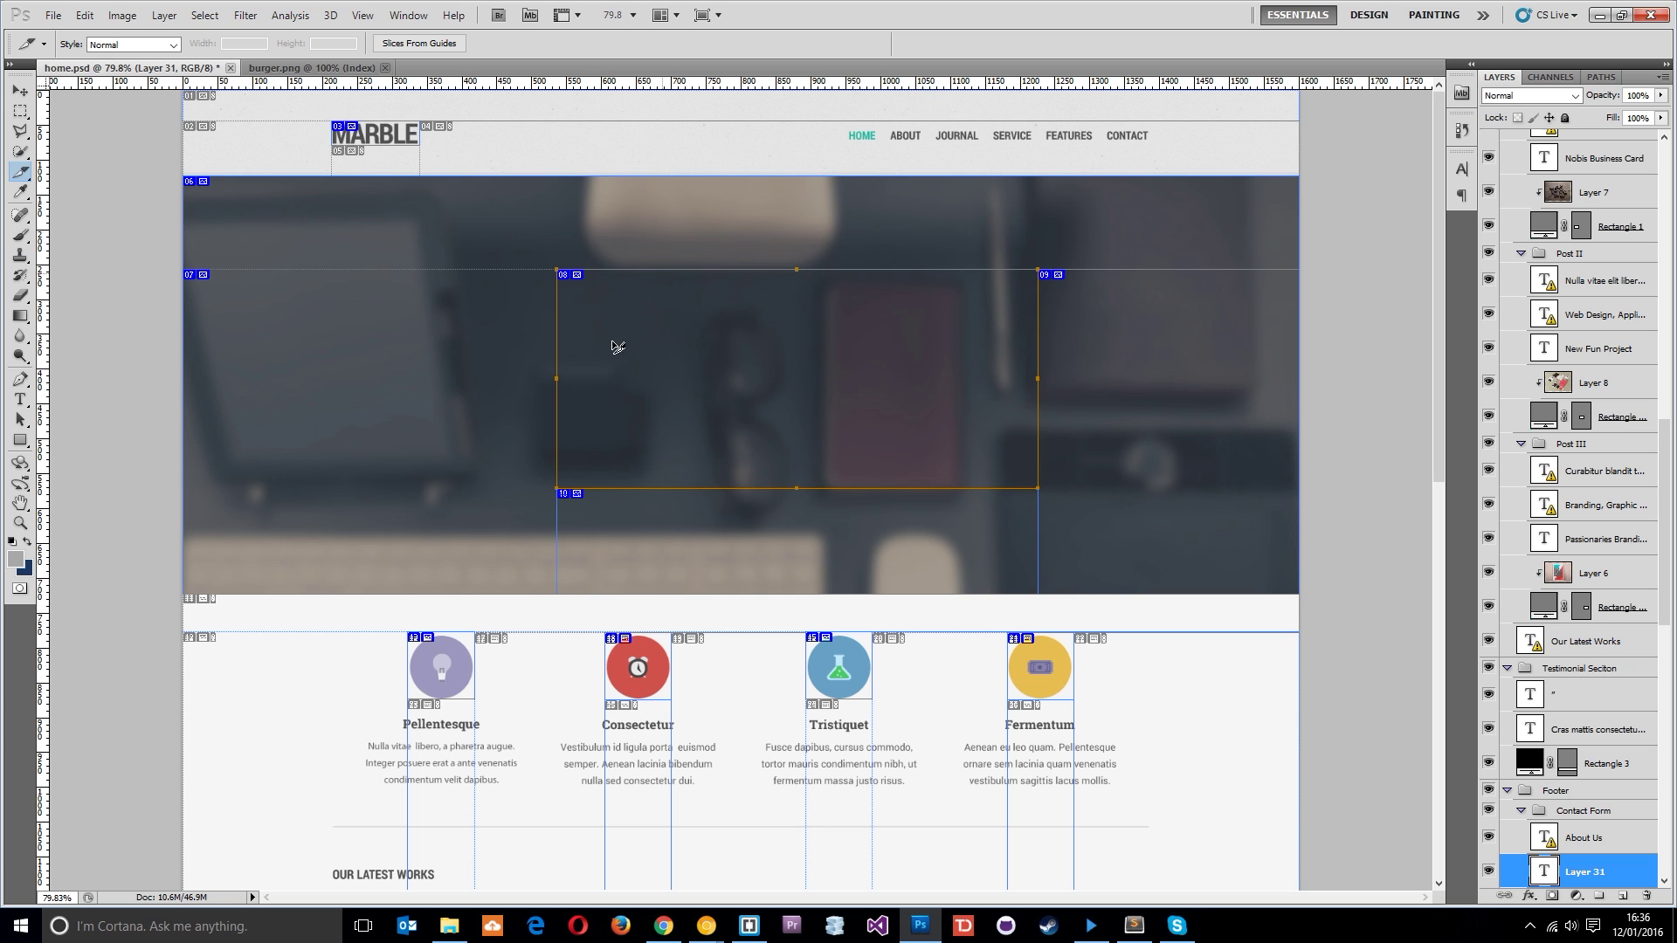
double_click(793, 369)
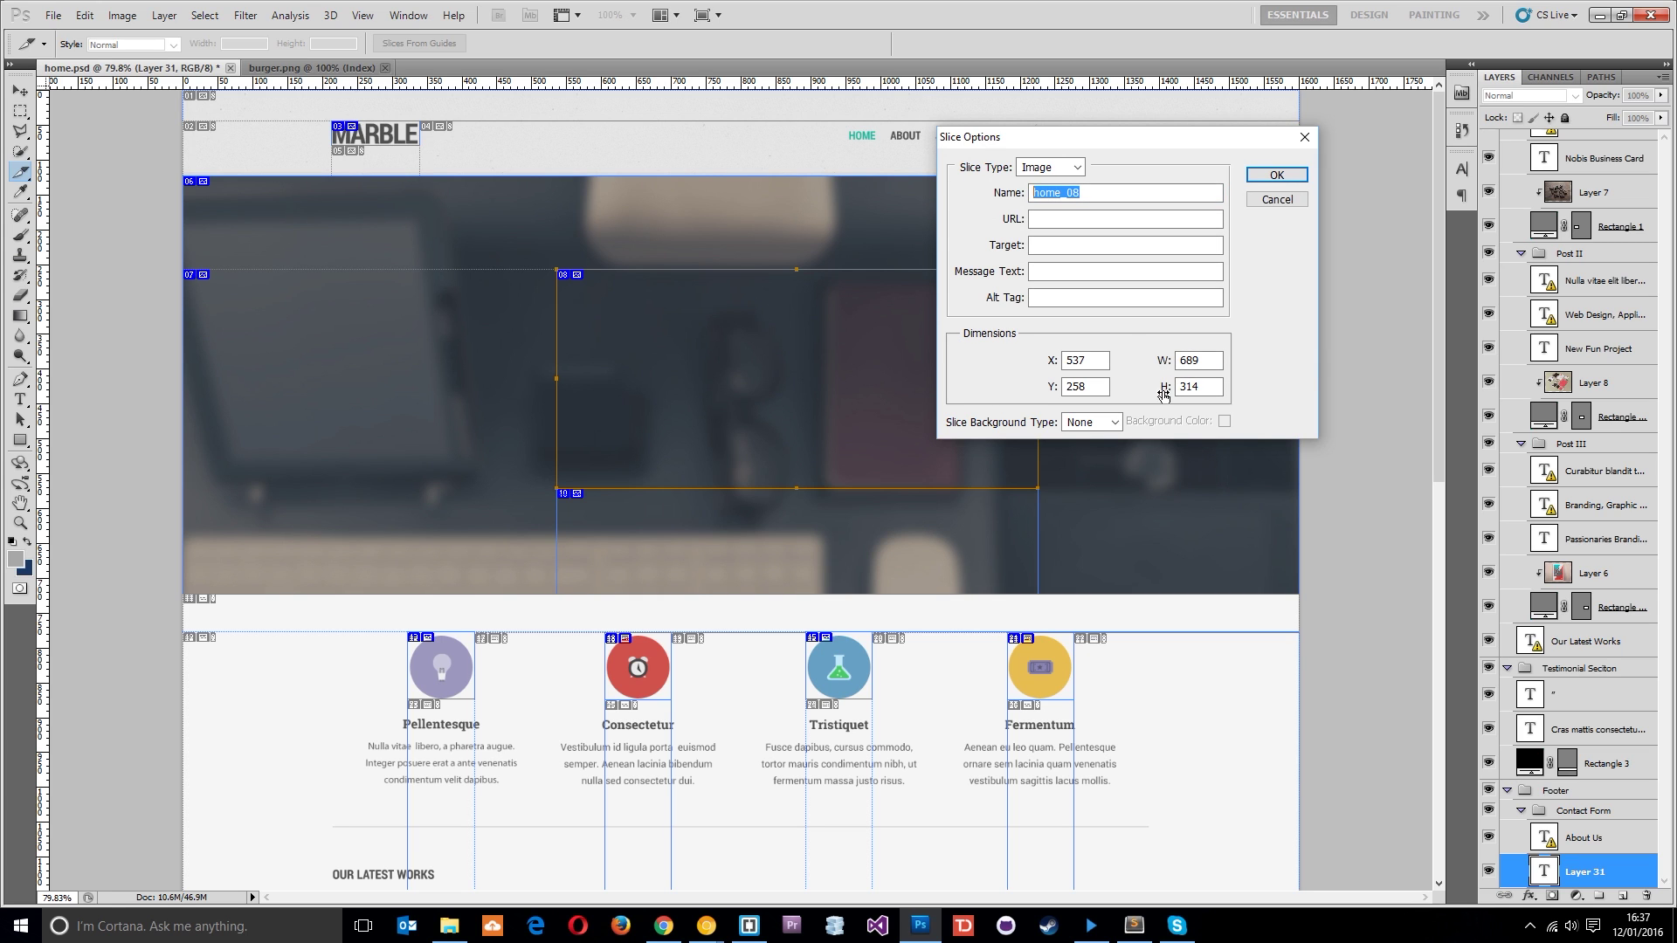
left_click(1276, 200)
key("Delete")
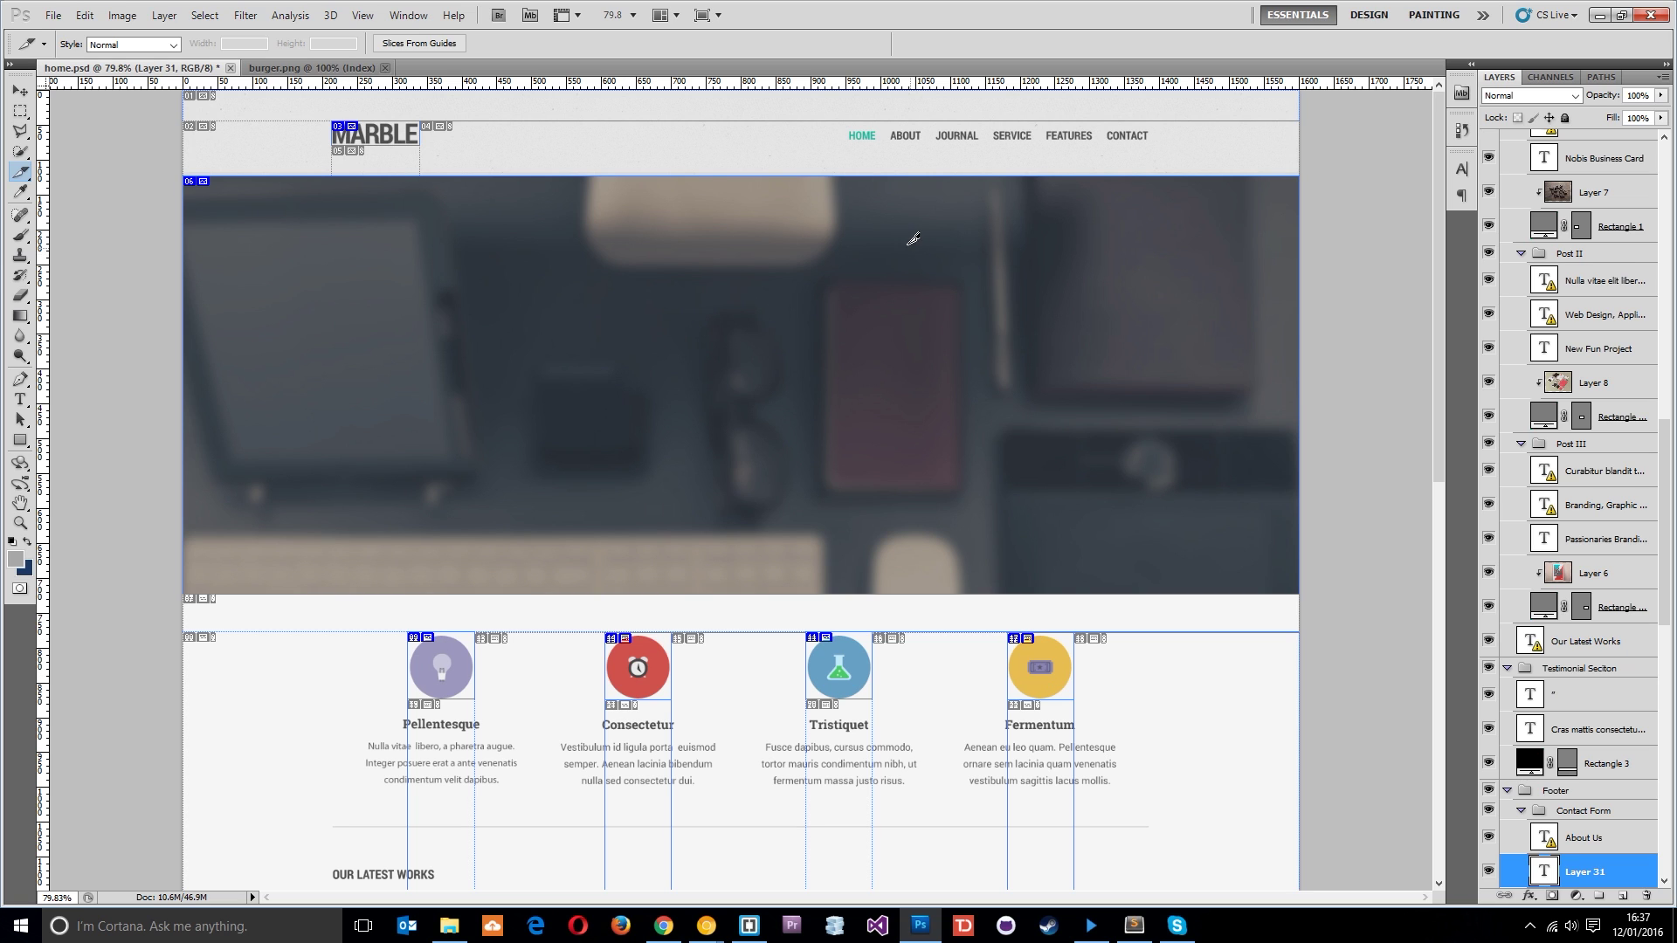
With the Slice Select tool, name the MARBLE logo slice 'logo'
left_click(20, 172)
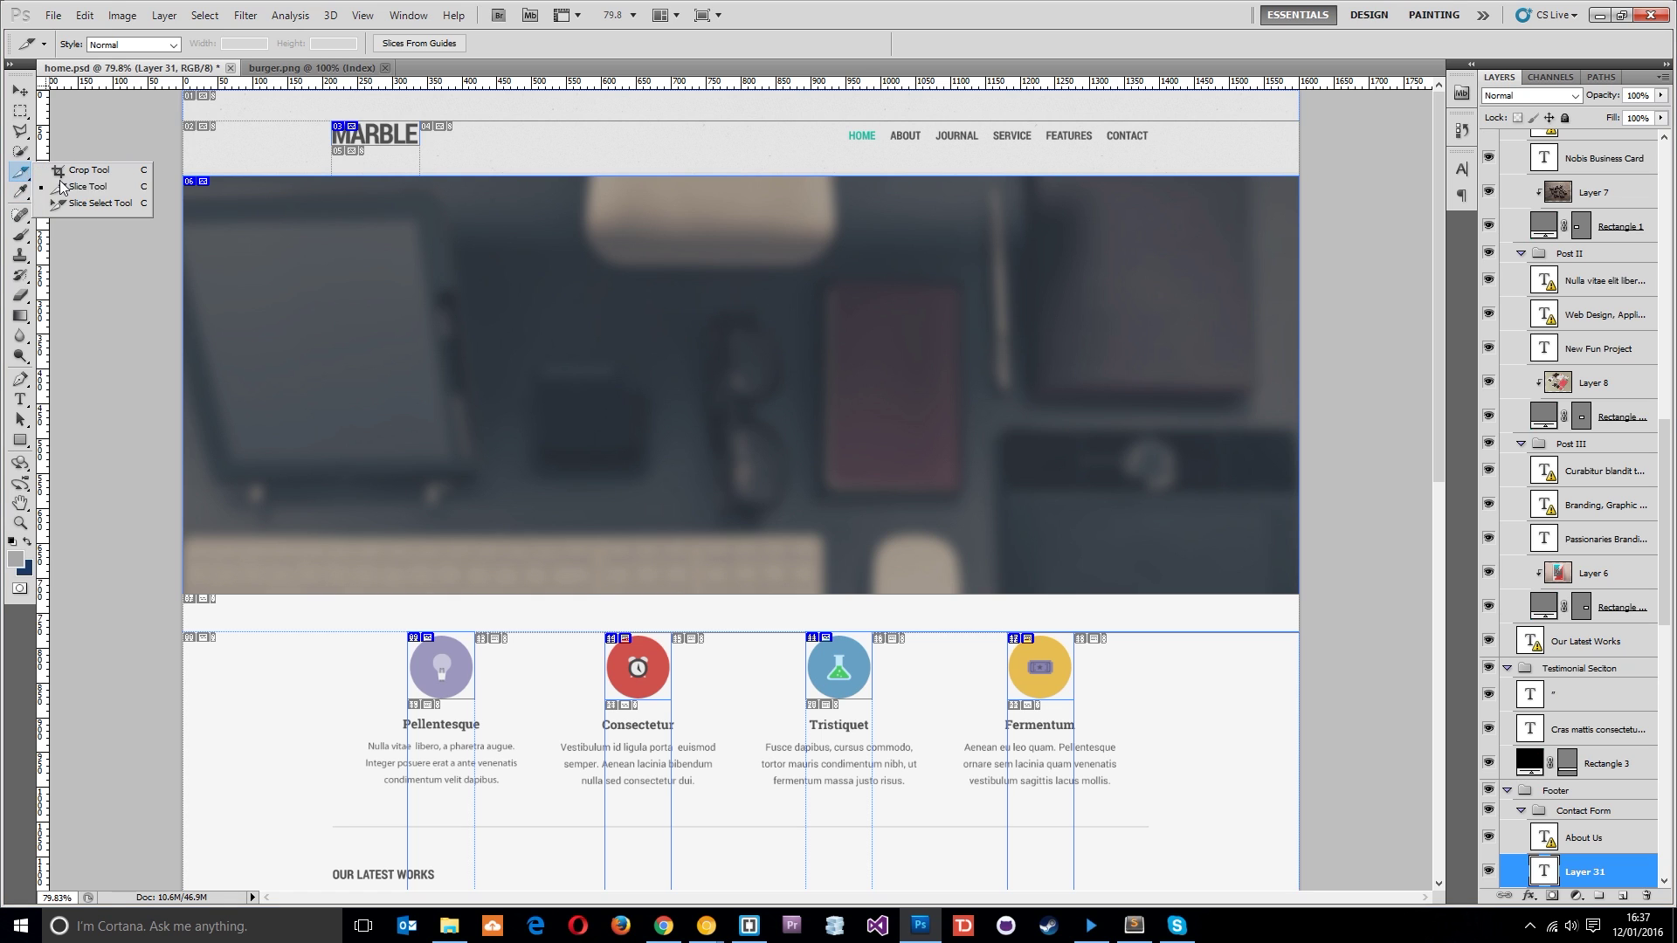
left_click(101, 204)
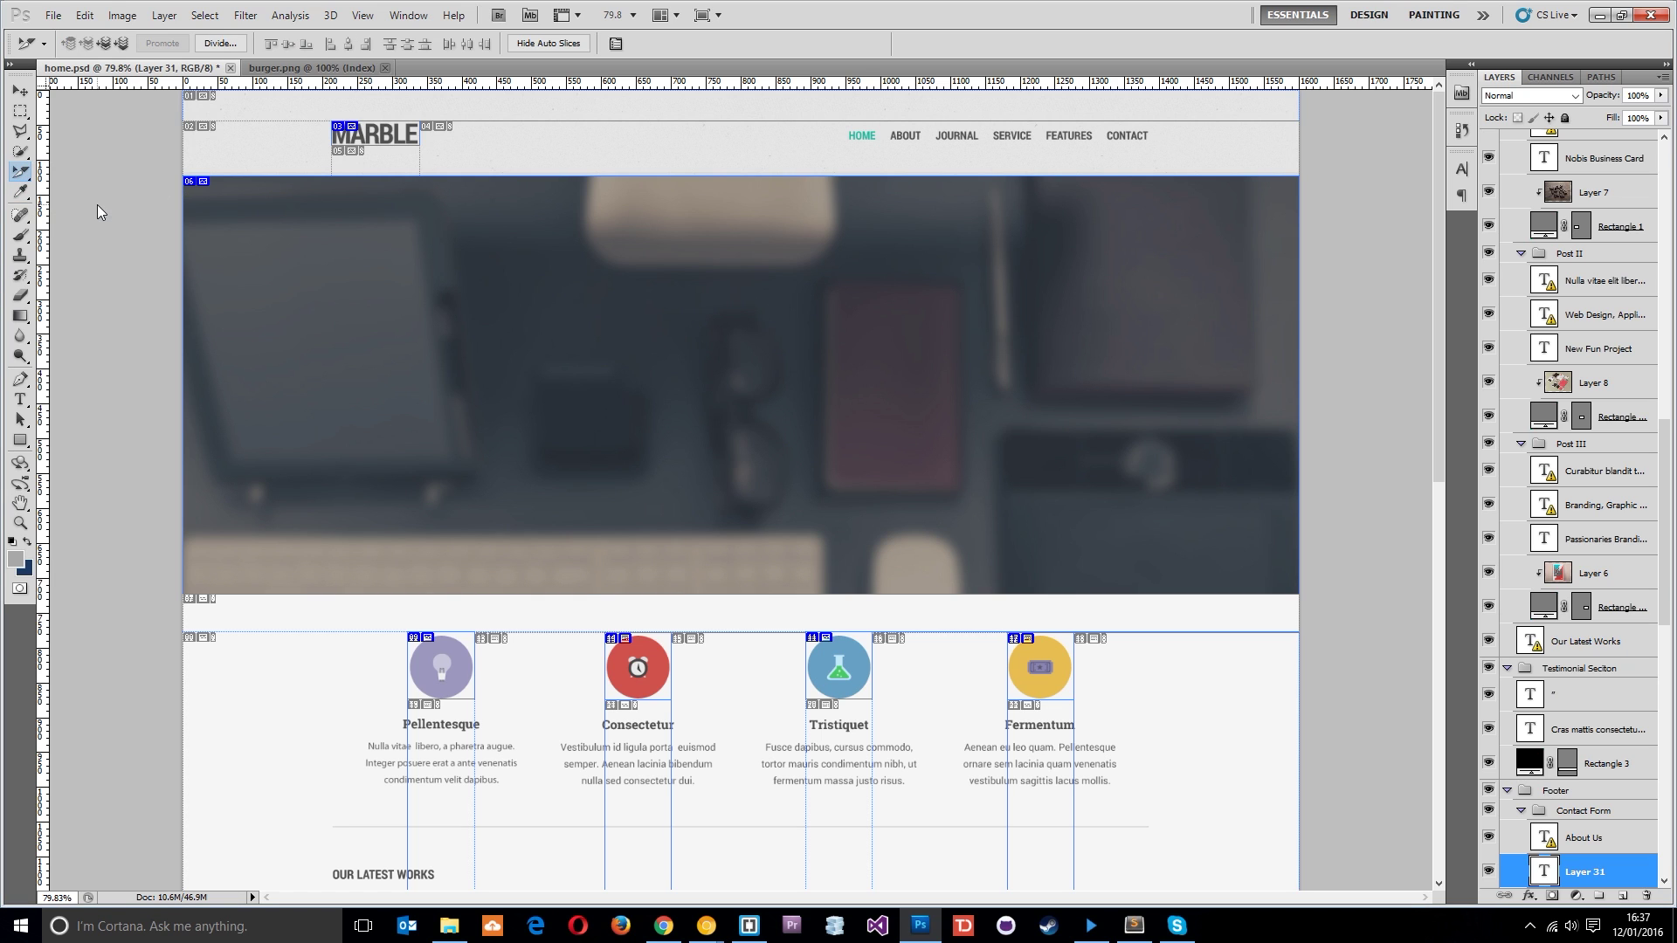
double_click(408, 138)
type("logo")
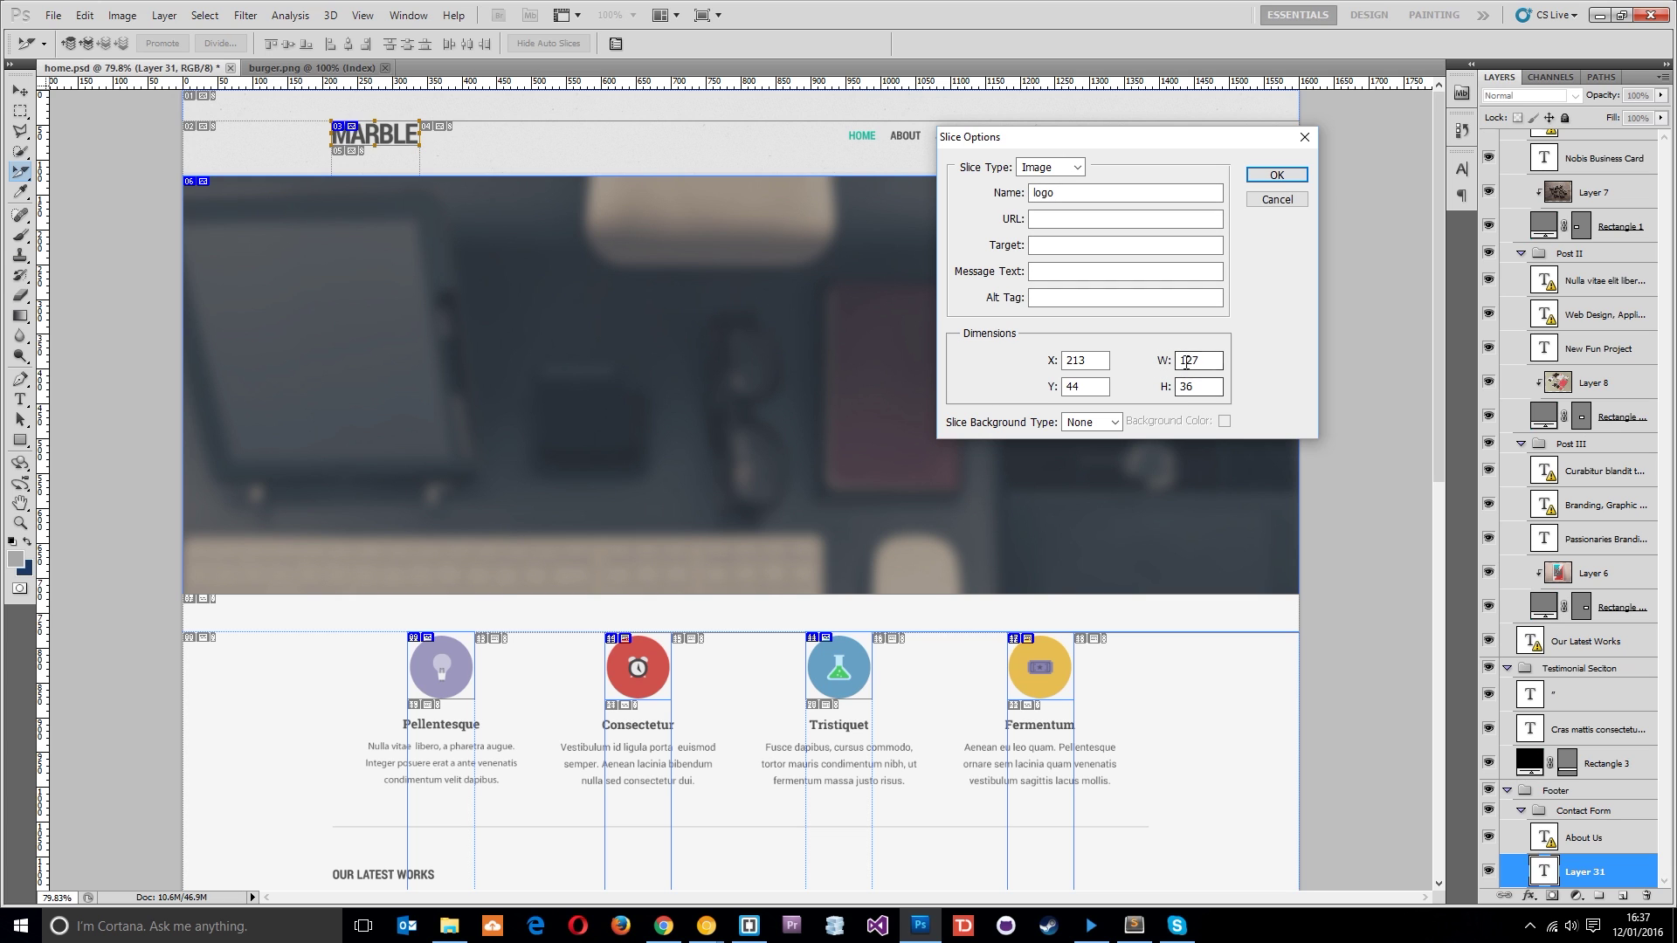
left_click(1279, 176)
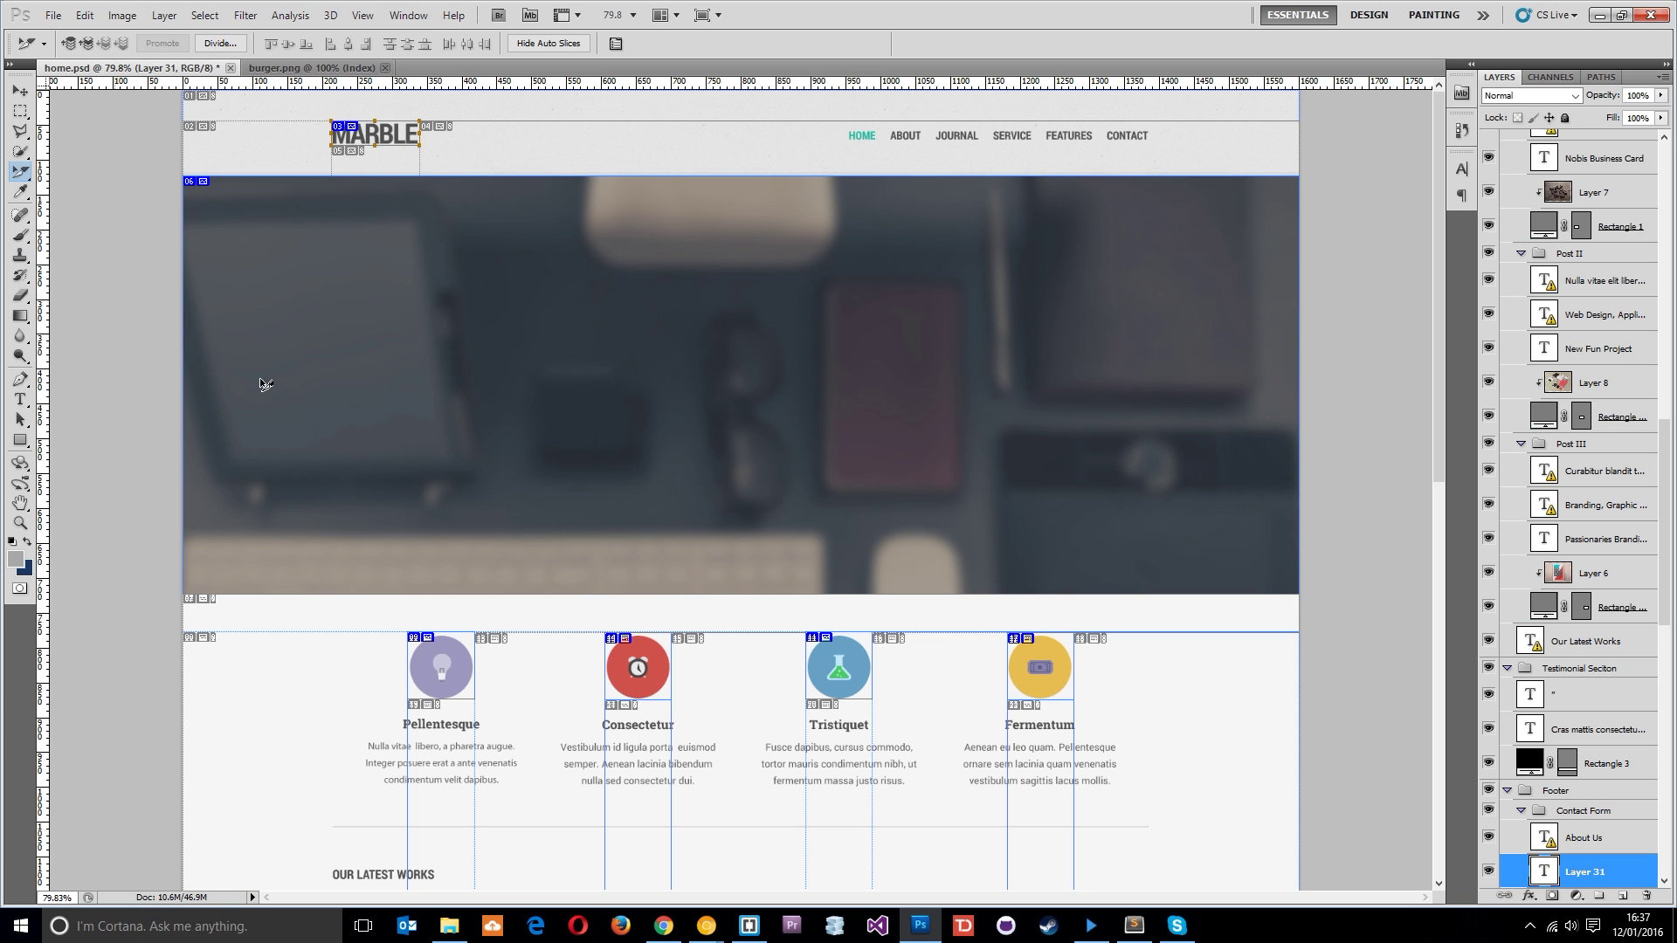
Name the hero image slice 'banner'
double_click(621, 314)
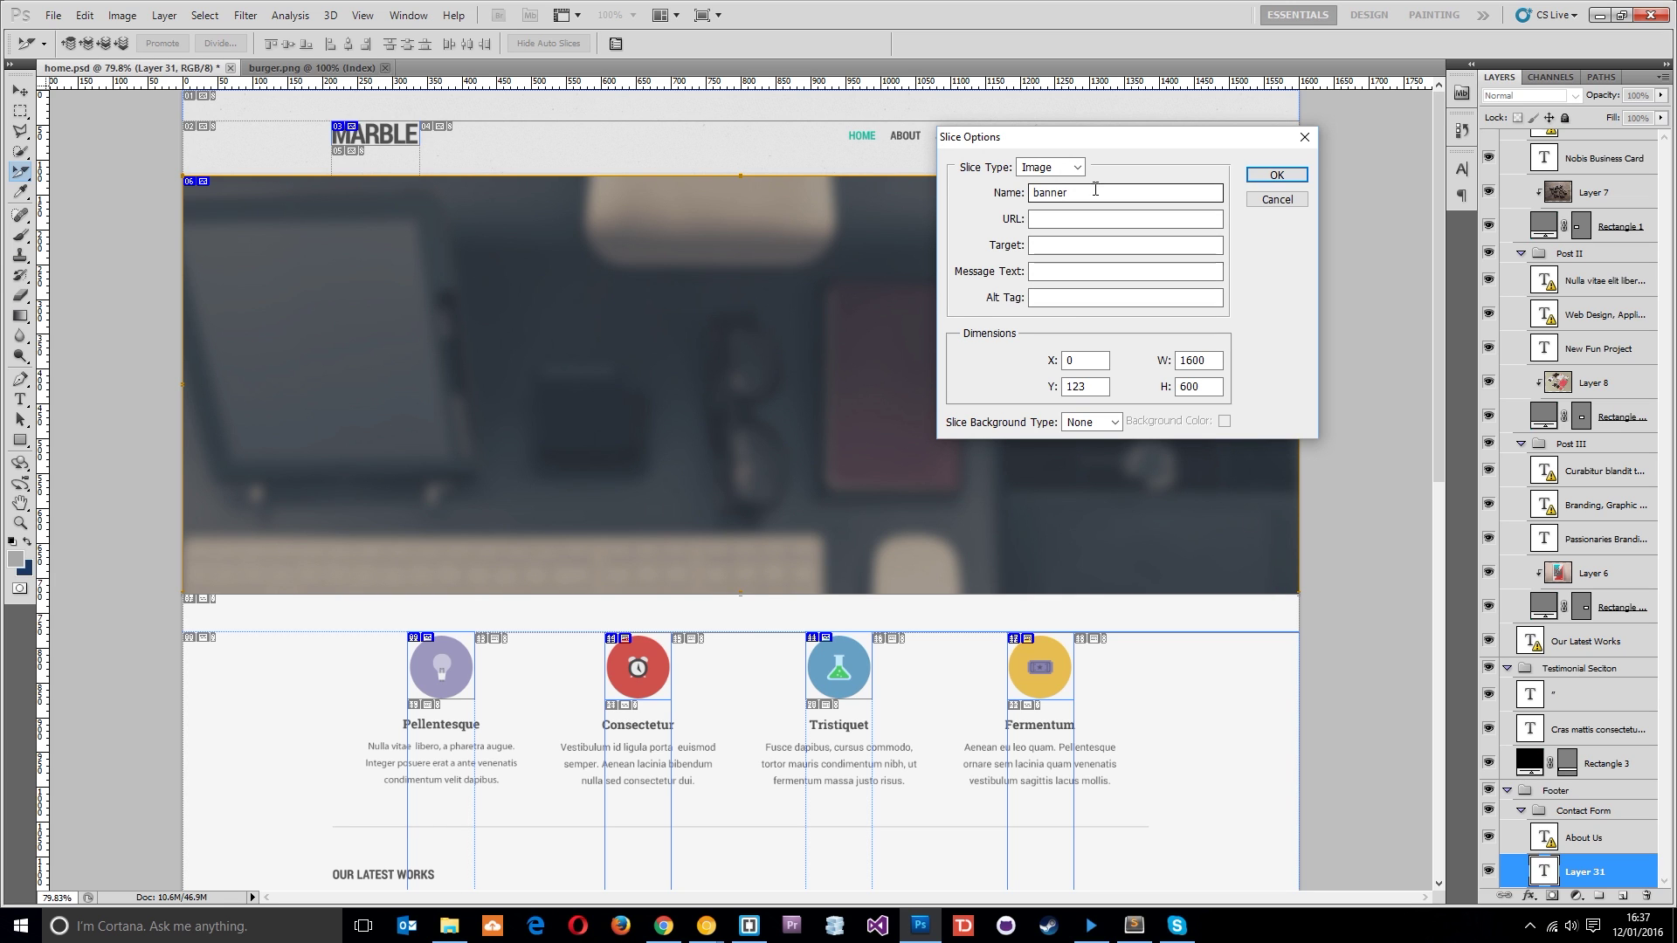
left_click(1276, 175)
scroll(843, 410, "down", 2)
scroll(839, 426, "down", 7)
Name the three feature icon slices icon-1, icon-2 and icon-3
double_click(441, 388)
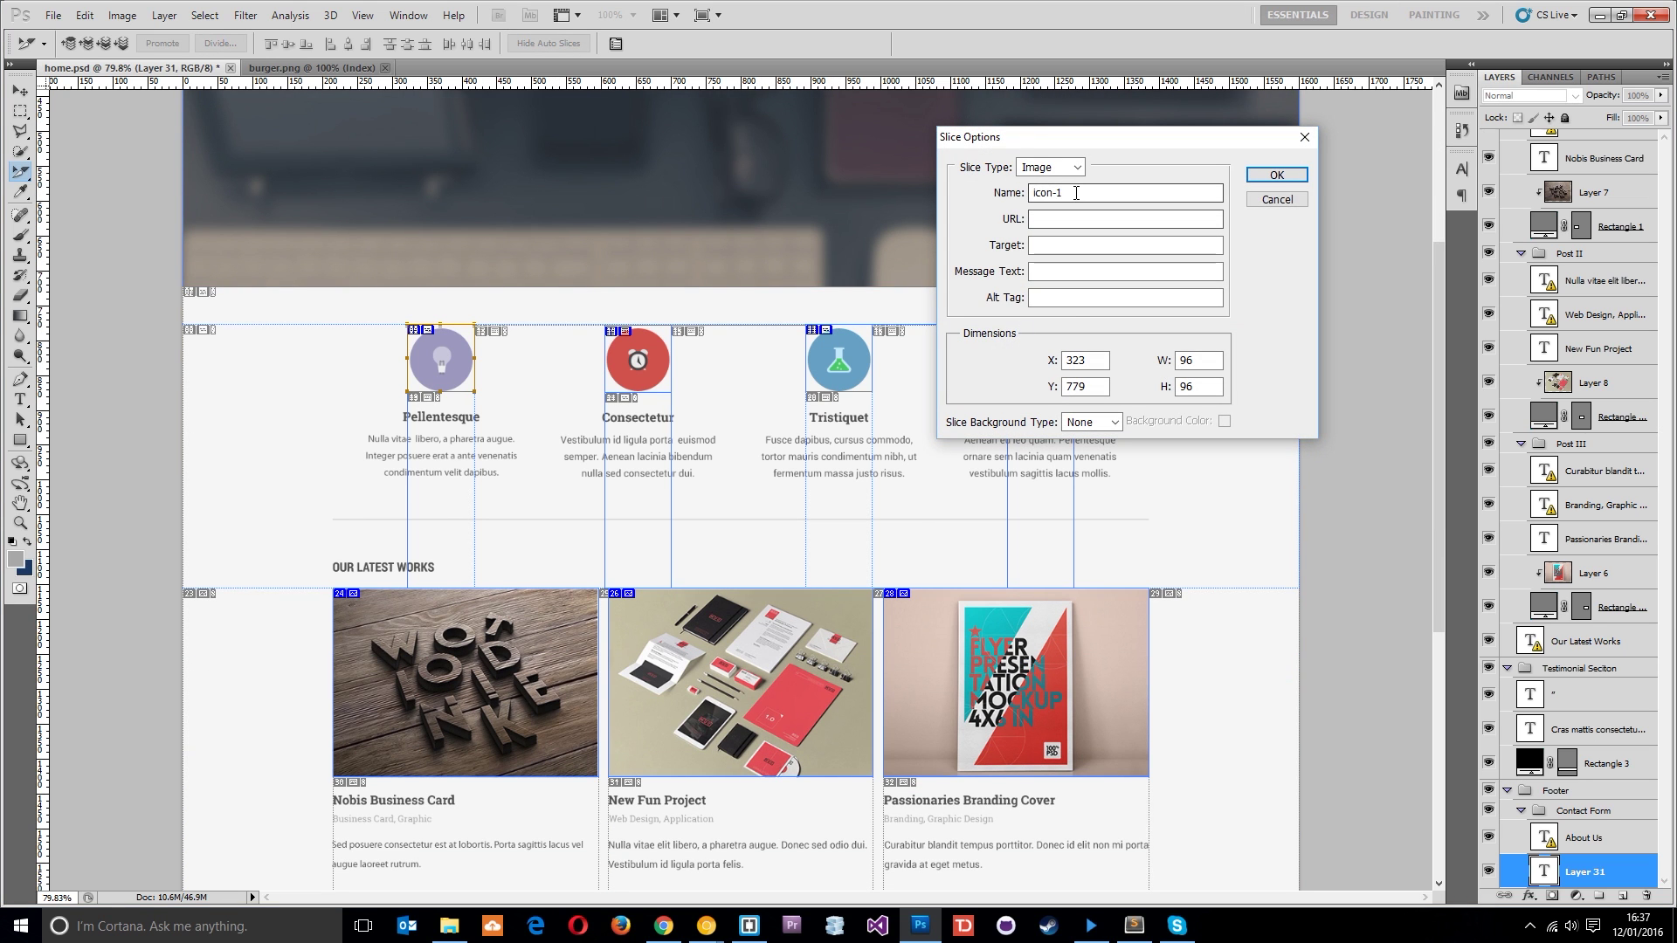
left_click(1276, 175)
double_click(654, 373)
left_click(1276, 174)
double_click(837, 370)
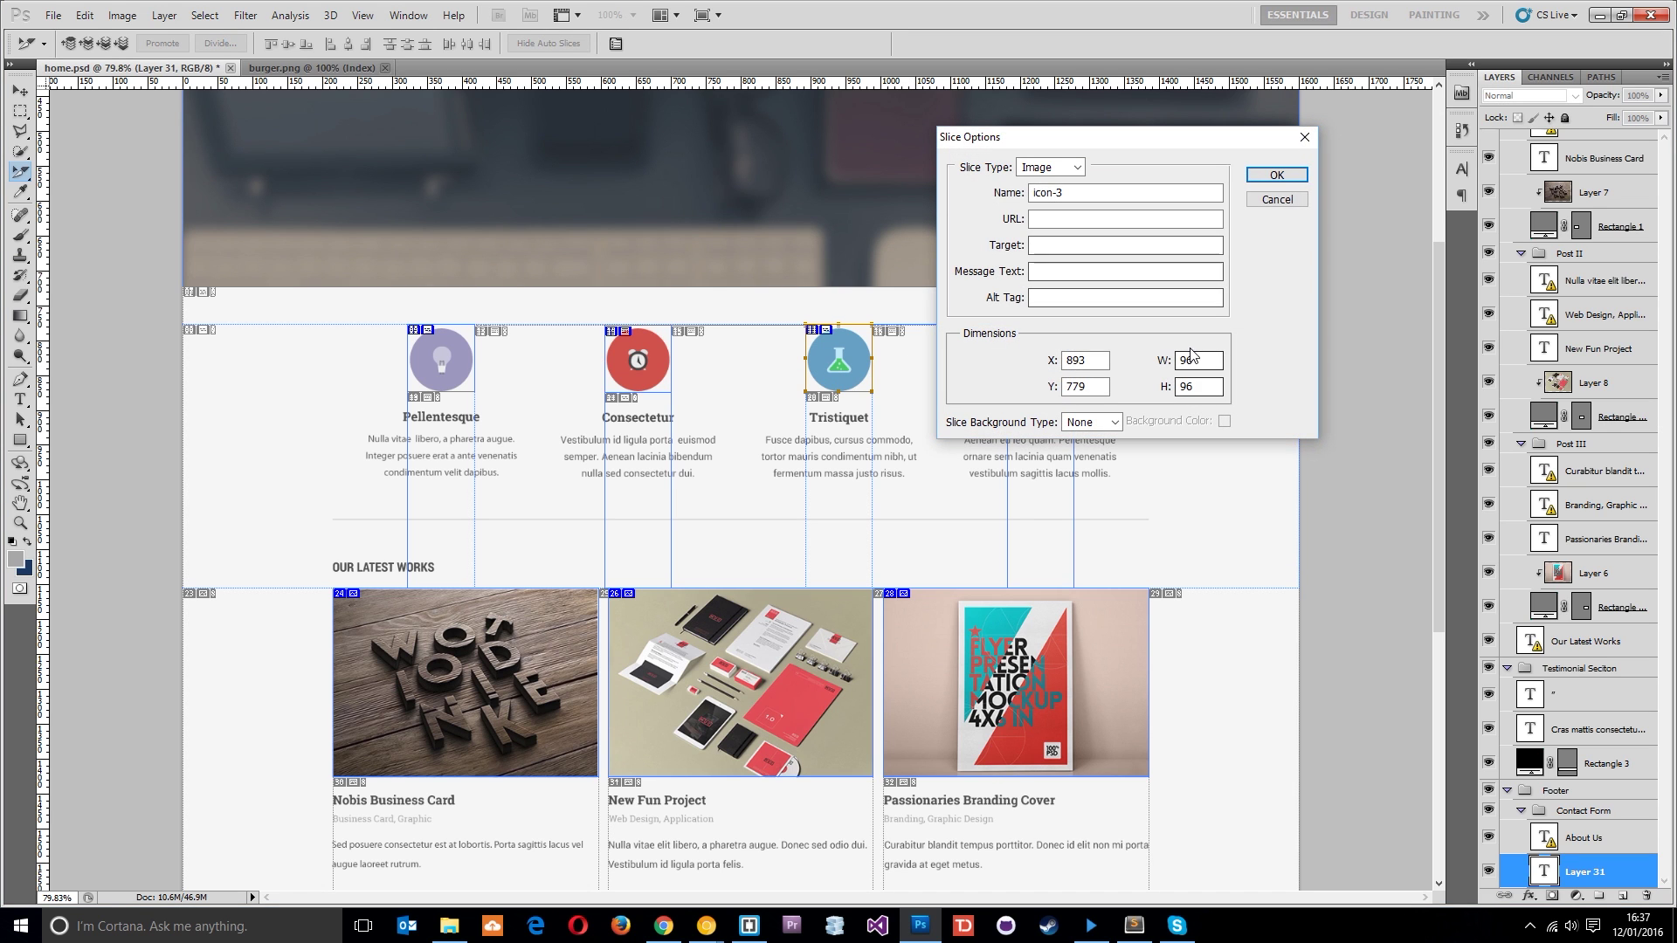
left_click(1202, 386)
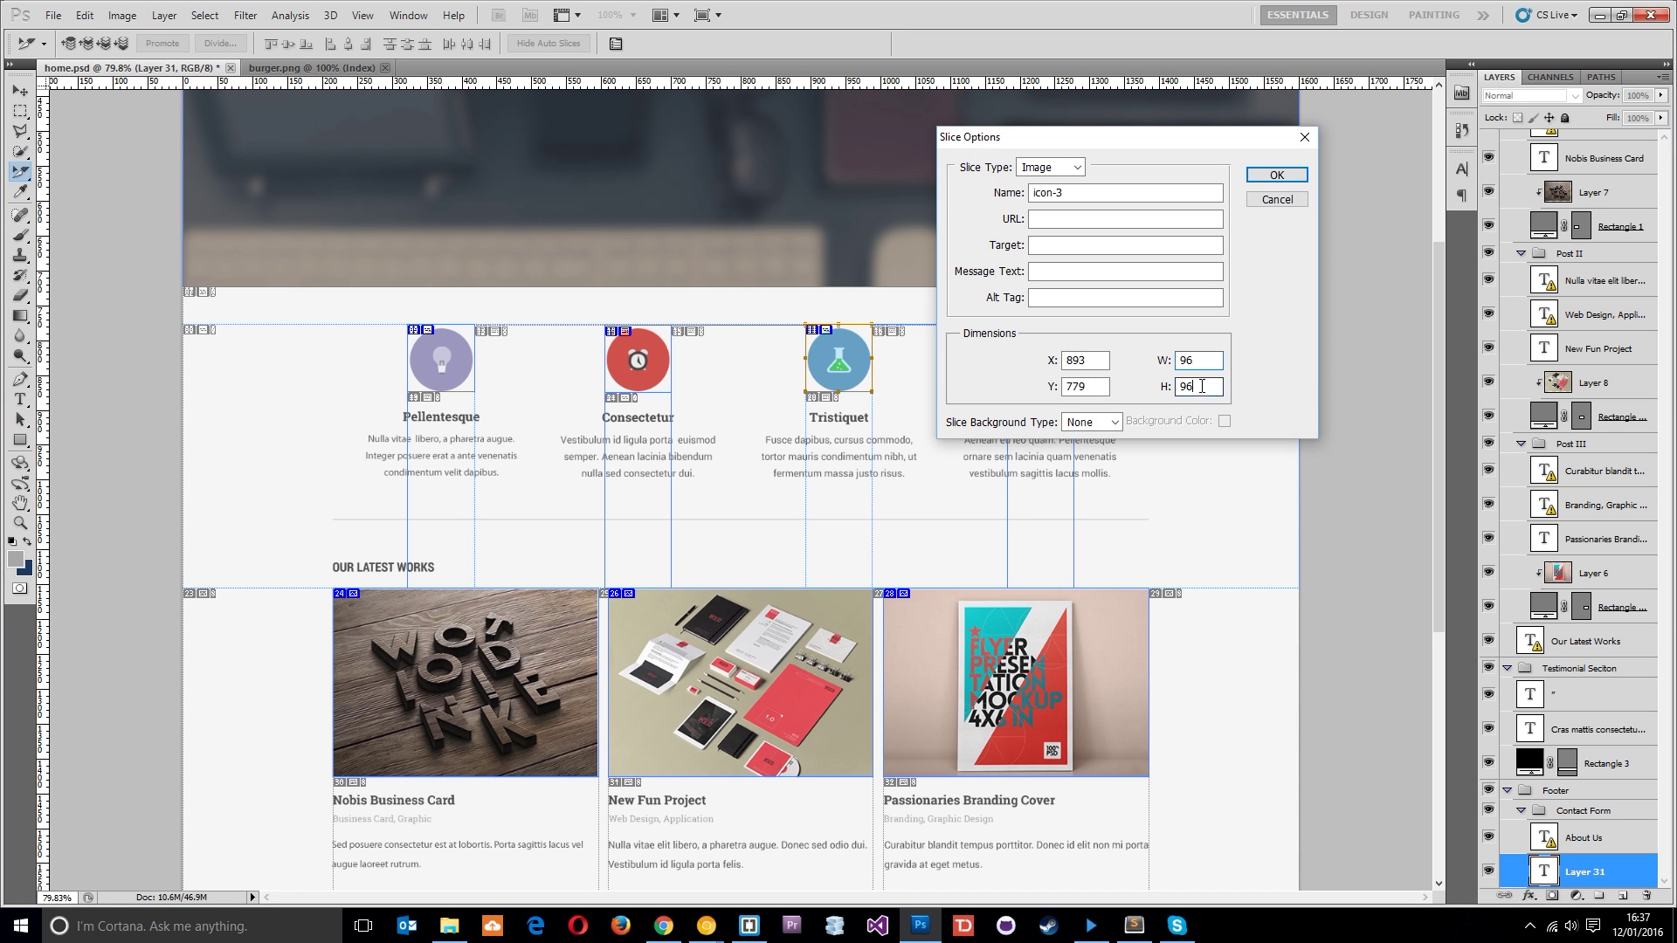
left_click(1276, 175)
scroll(548, 341, "down", 5)
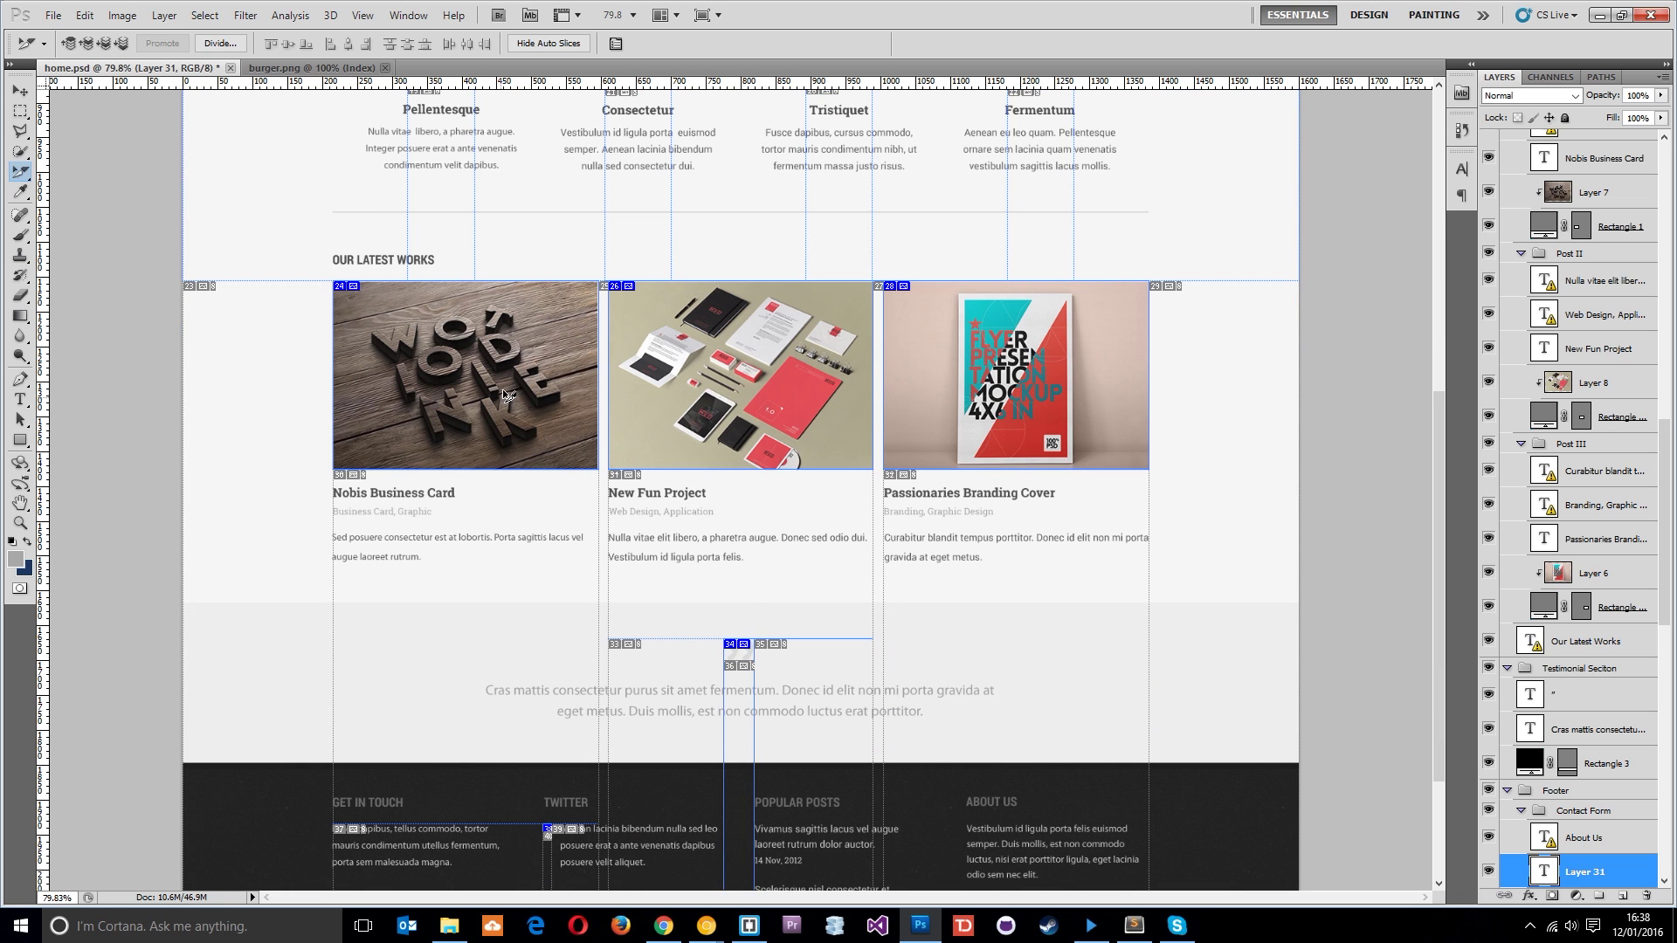
Name the three Latest Works image slices snap-1, snap-2 and snap-3
double_click(445, 388)
type("snap-1")
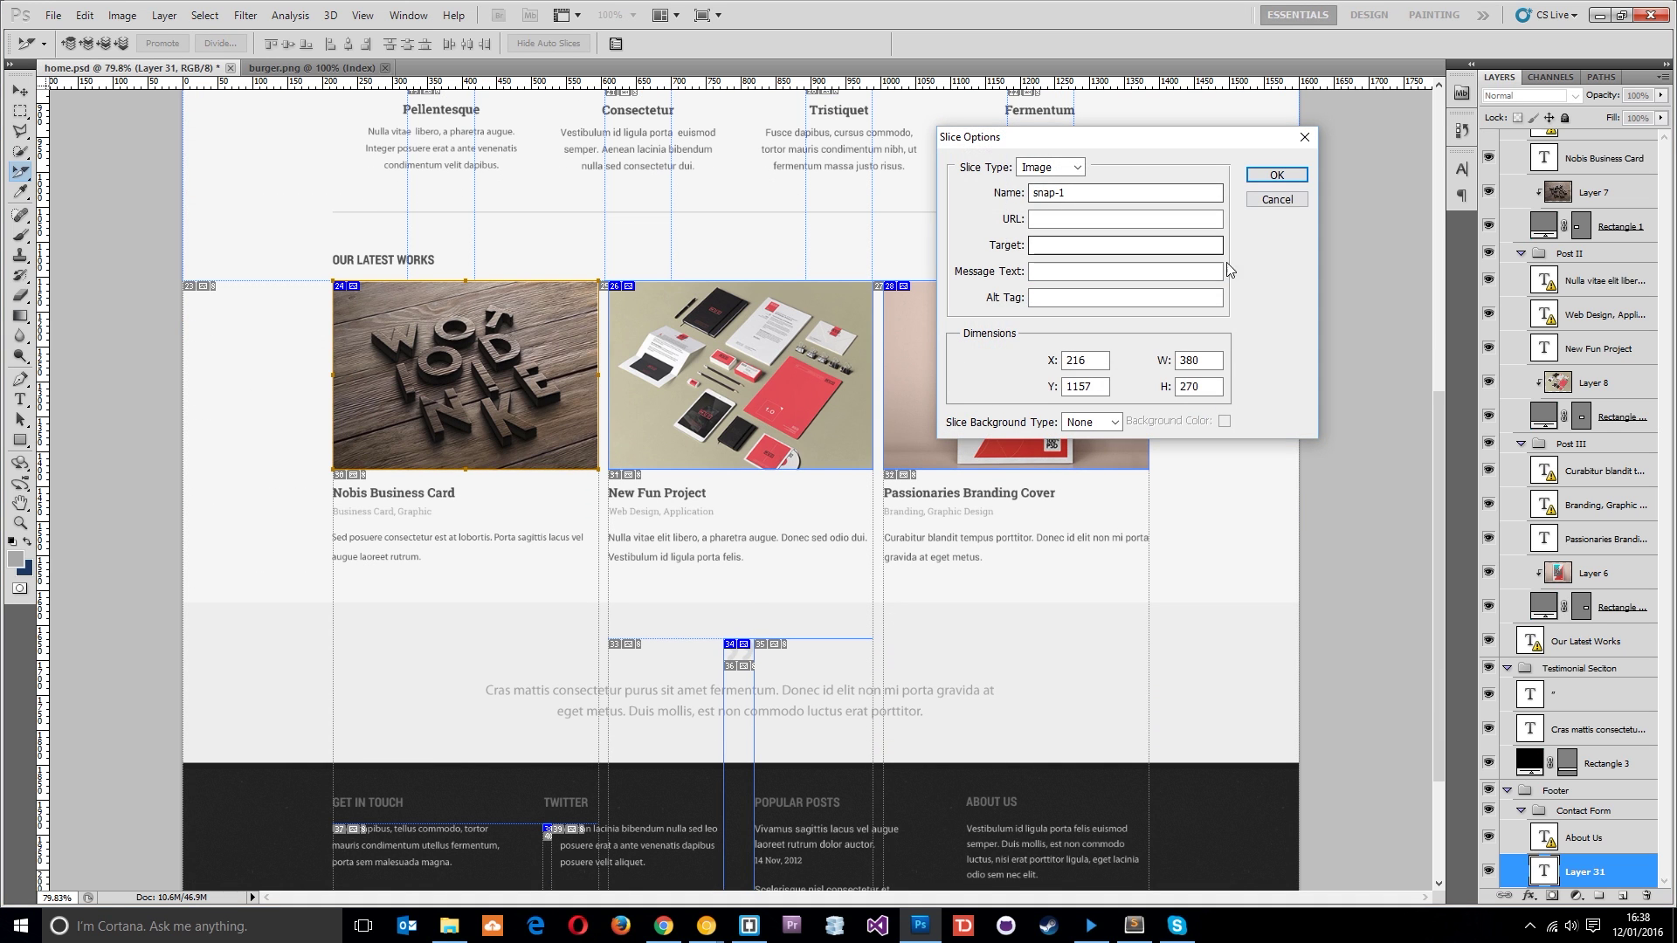
left_click(1276, 175)
double_click(741, 375)
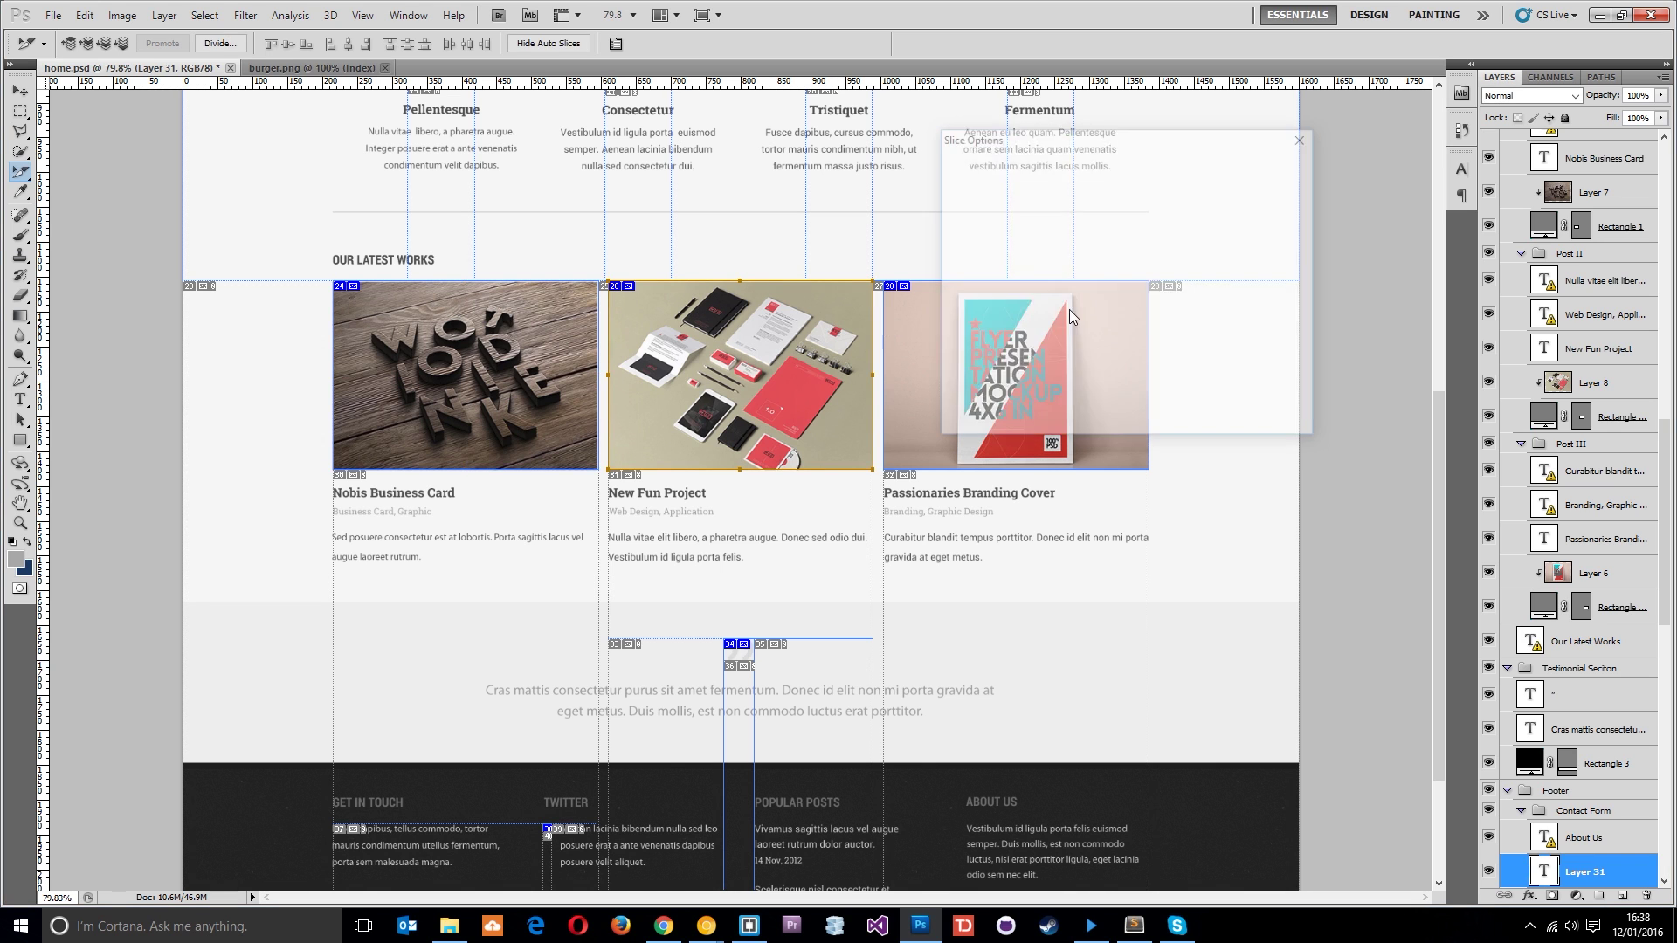
left_click(1276, 175)
double_click(1063, 332)
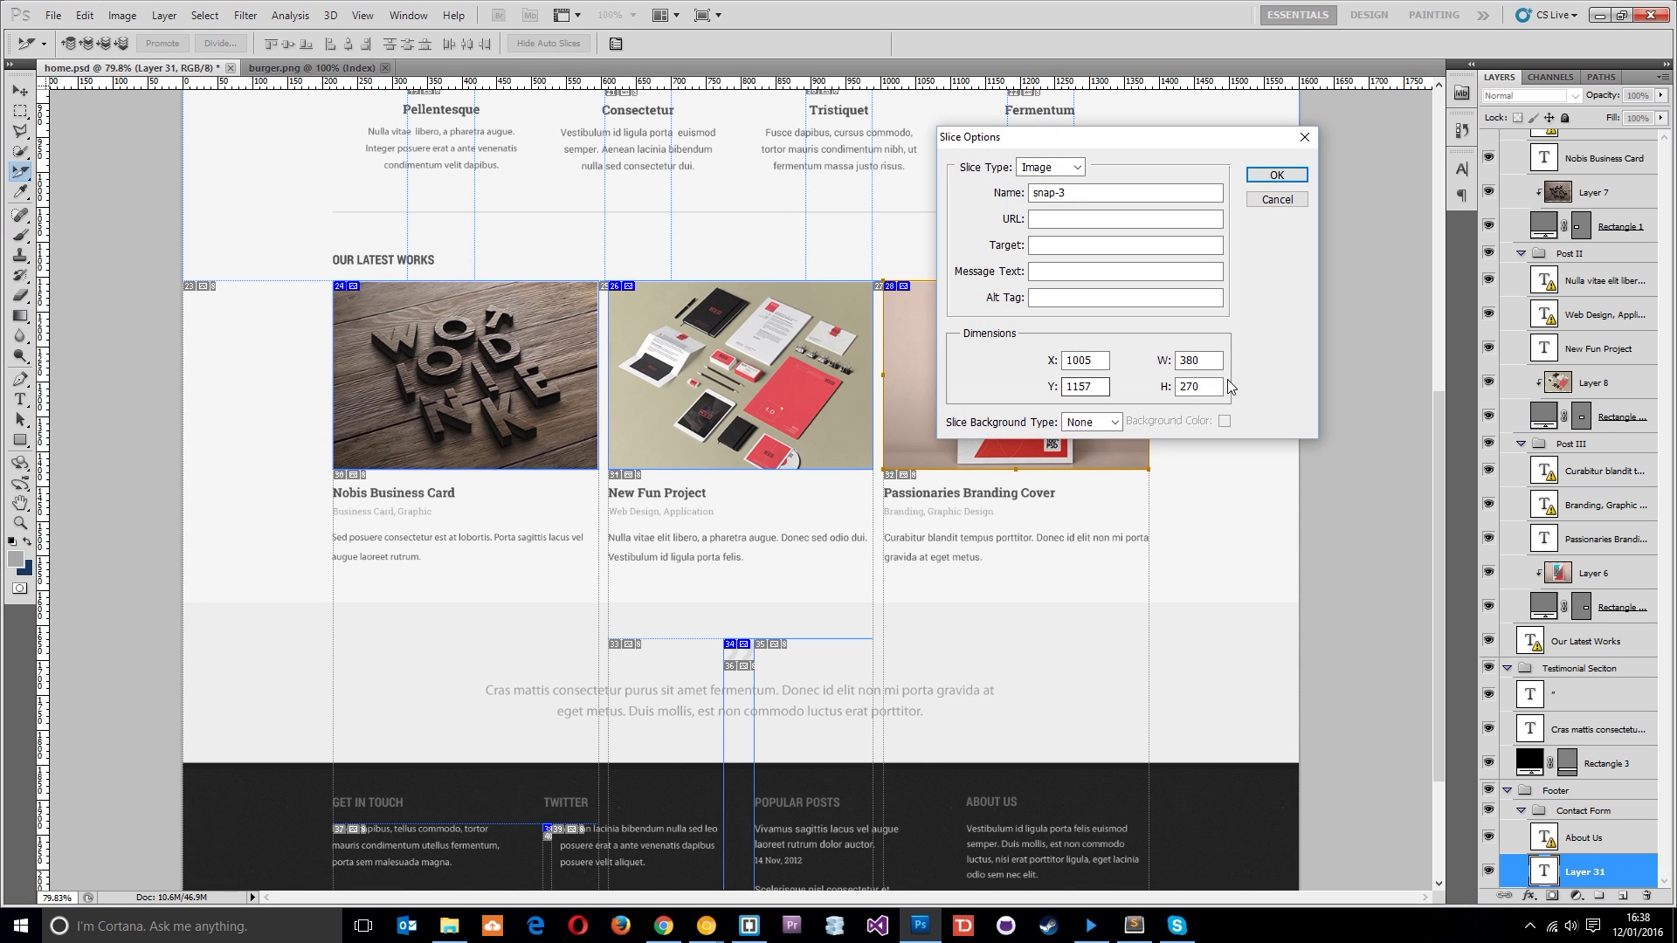
left_click(1277, 175)
scroll(649, 483, "down", 2)
scroll(648, 483, "down", 2)
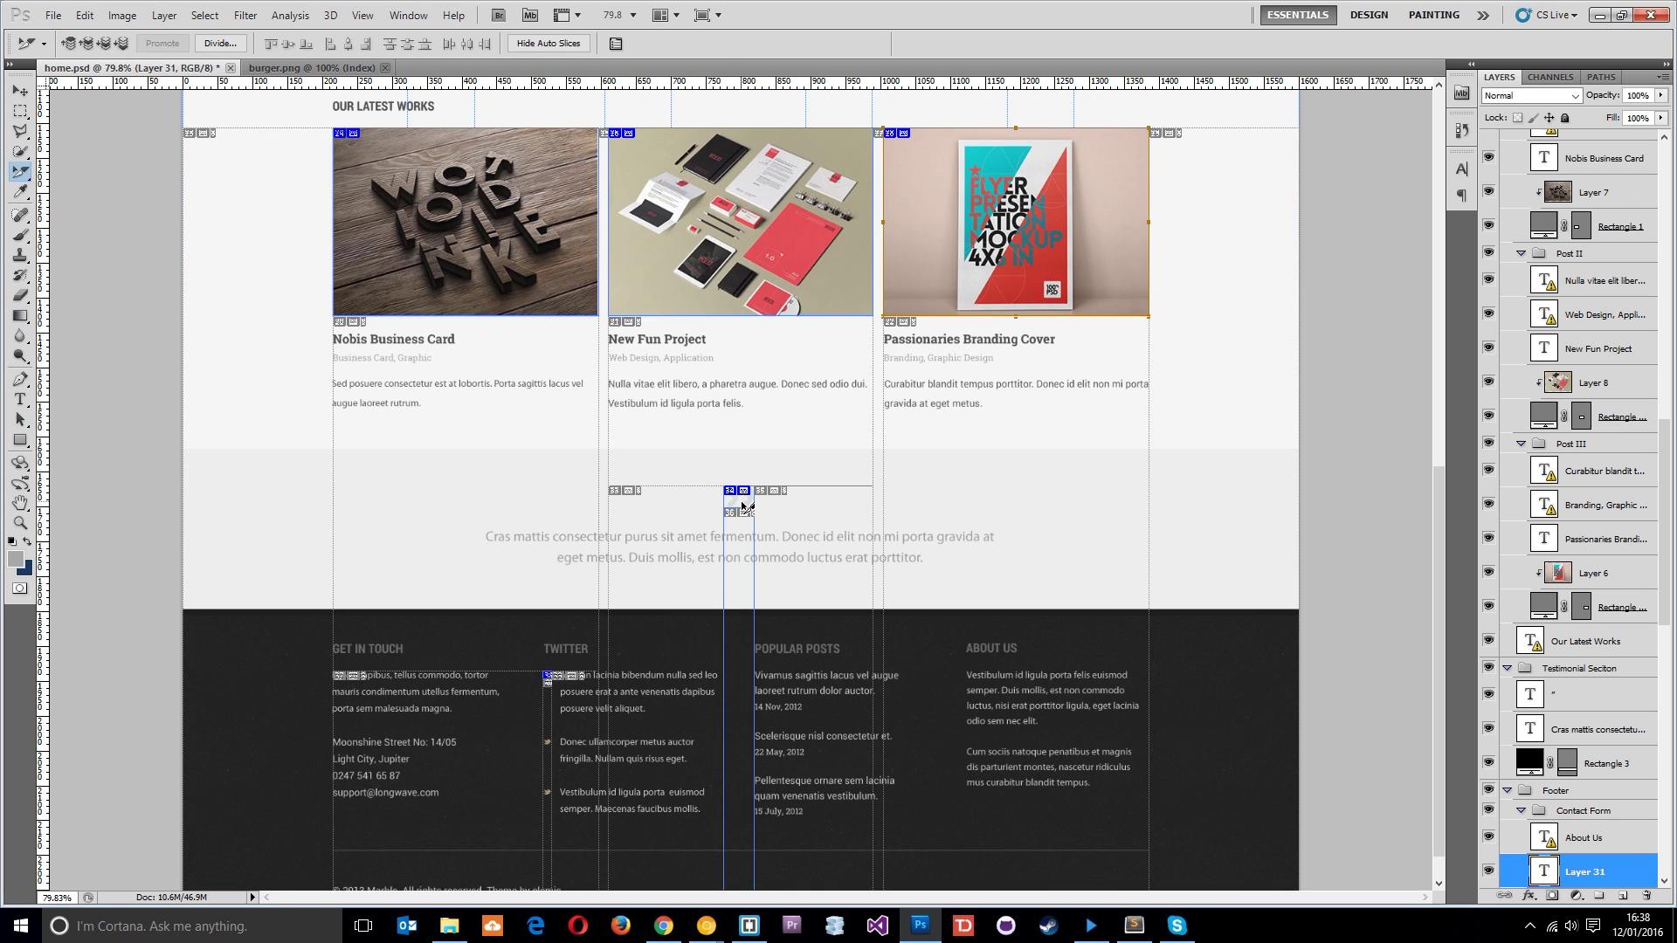
Name the small testimonial quote-mark slice 'quote'
double_click(743, 507)
key("Tab")
key("Tab")
key("Tab")
key("Tab")
key("Tab")
key("Tab")
key("Tab")
key("Tab")
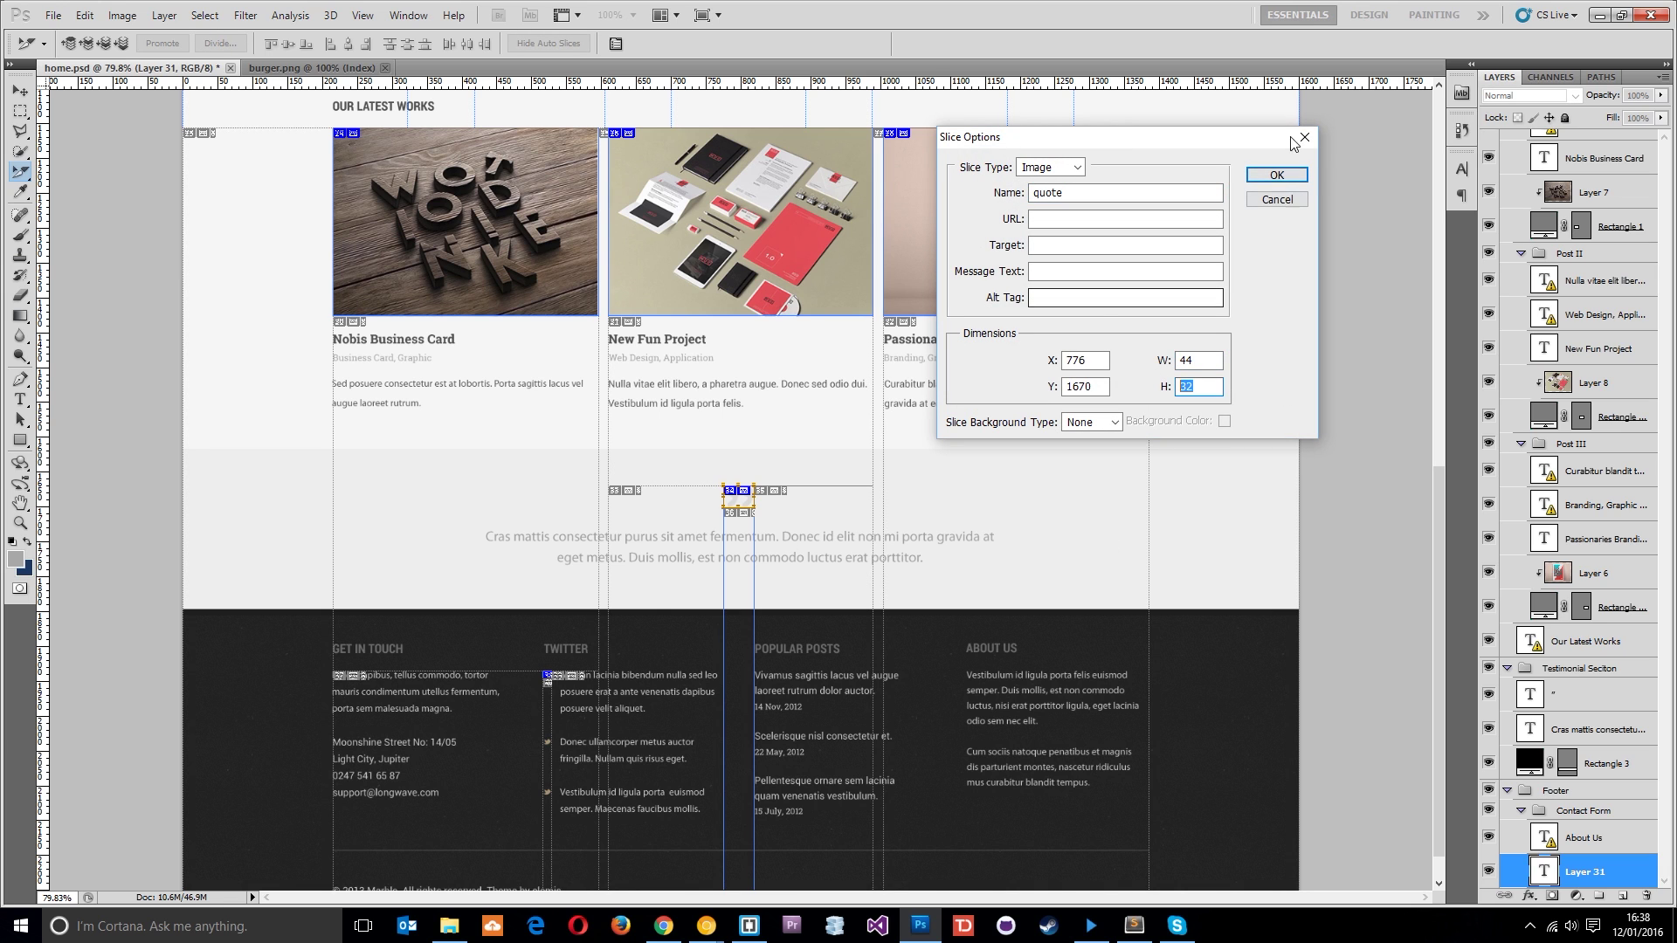
left_click(1304, 138)
scroll(725, 587, "down", 1)
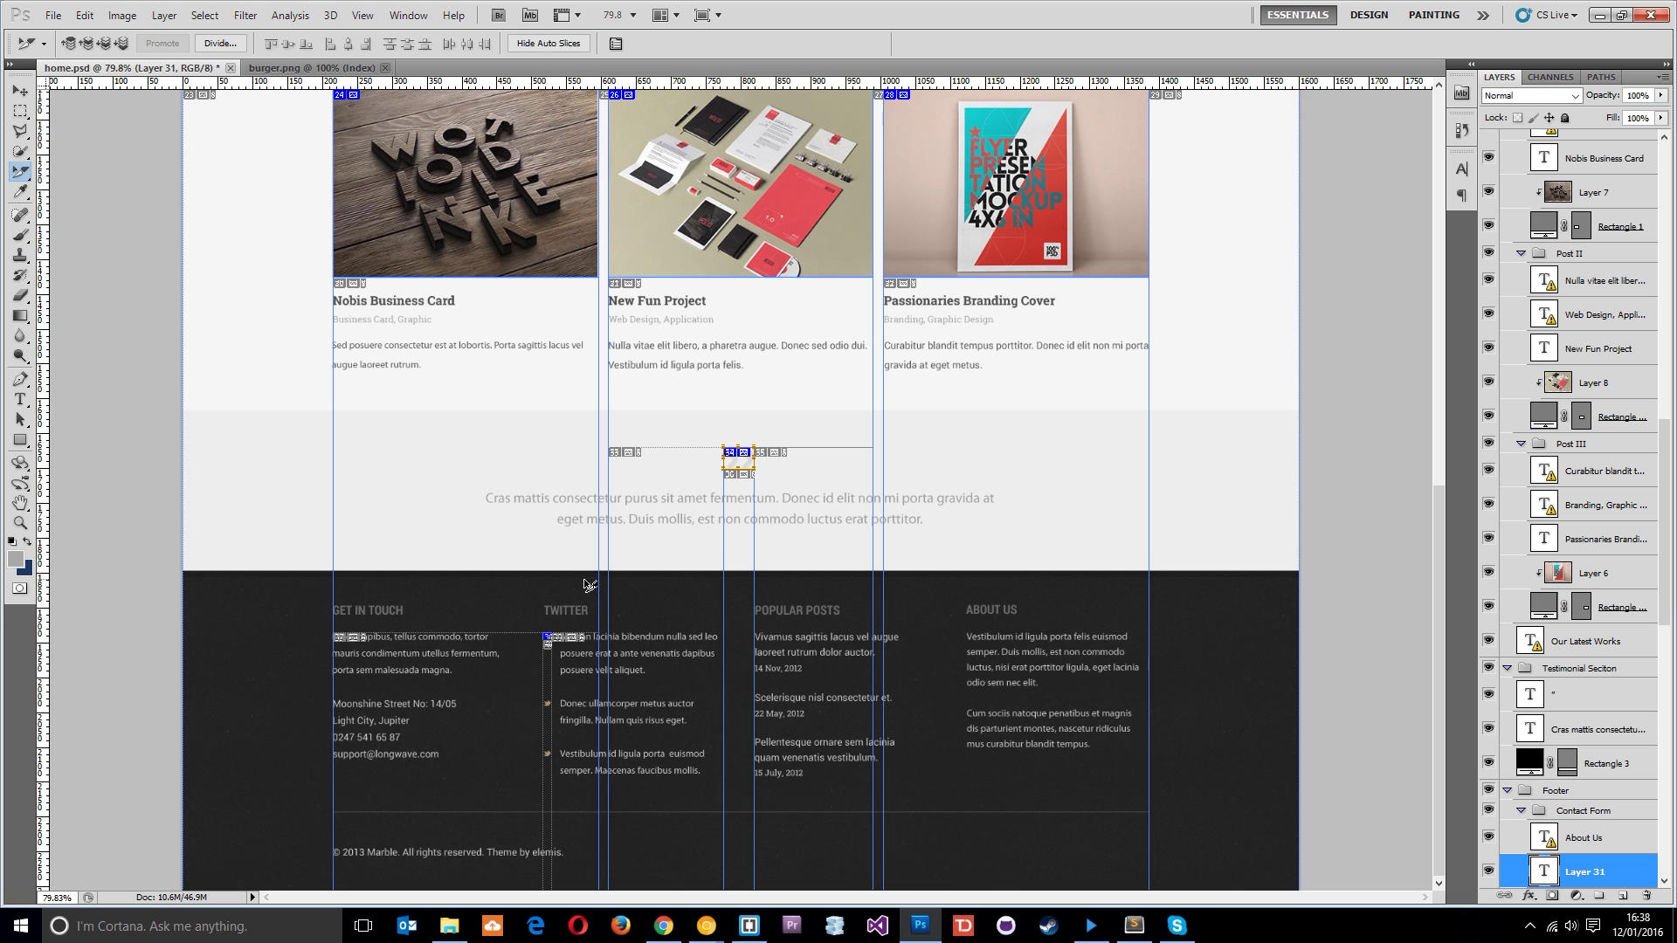
scroll(548, 664, "up", 5)
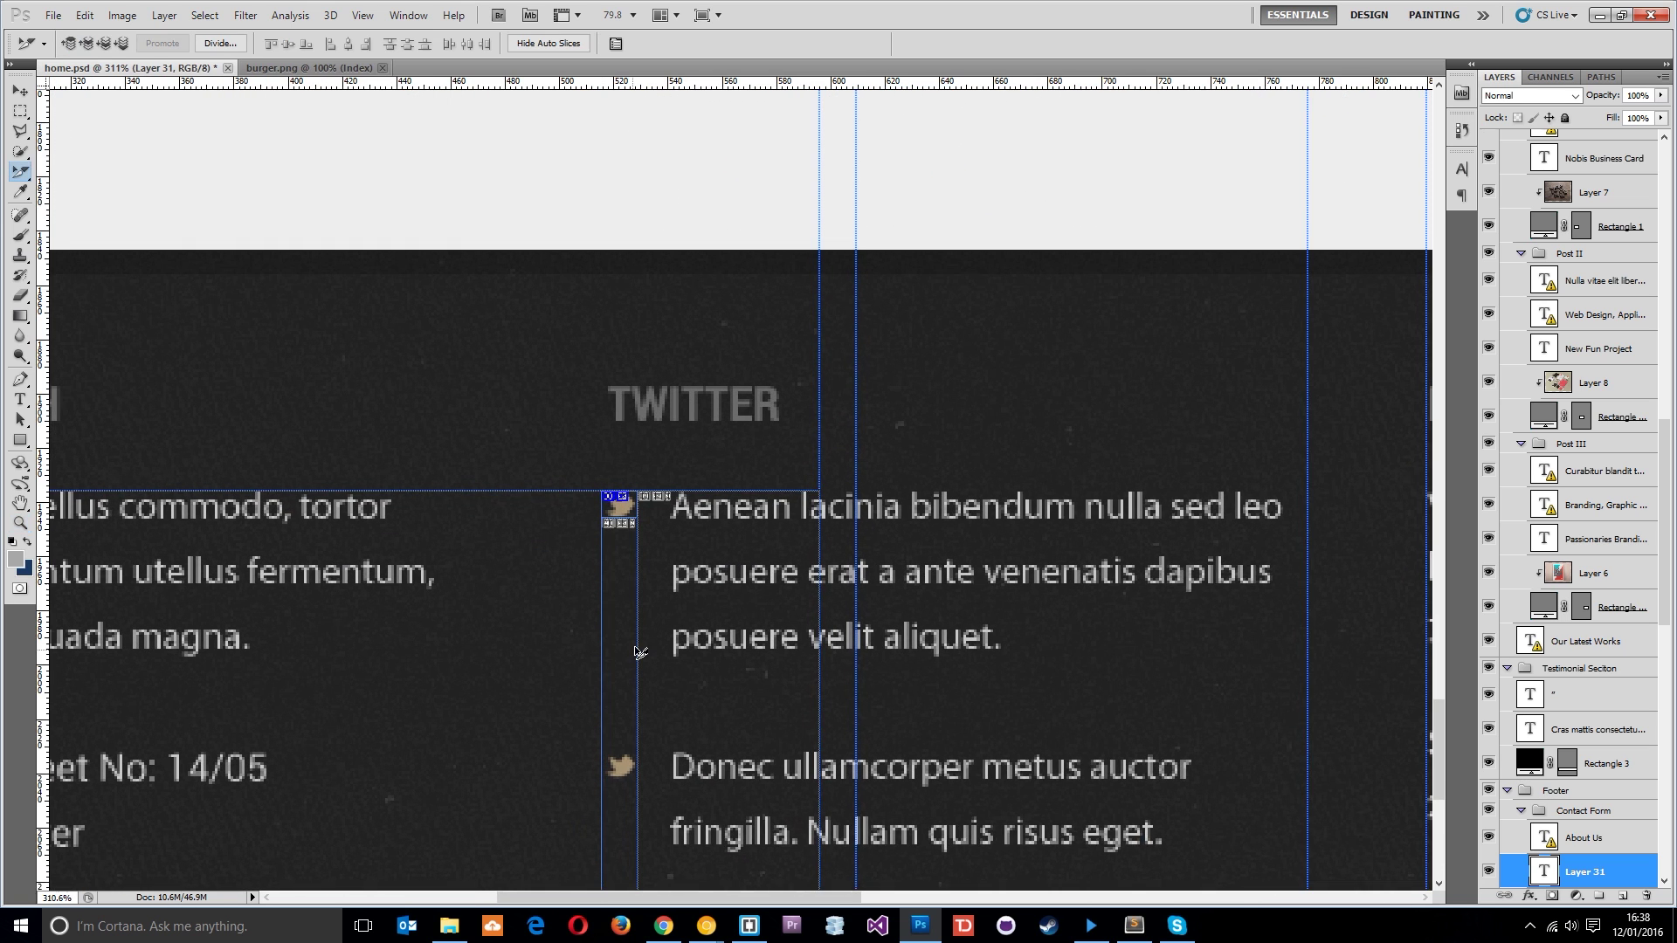
Name the footer's Twitter bird slice 'tweet'
scroll(639, 652, "down", 3)
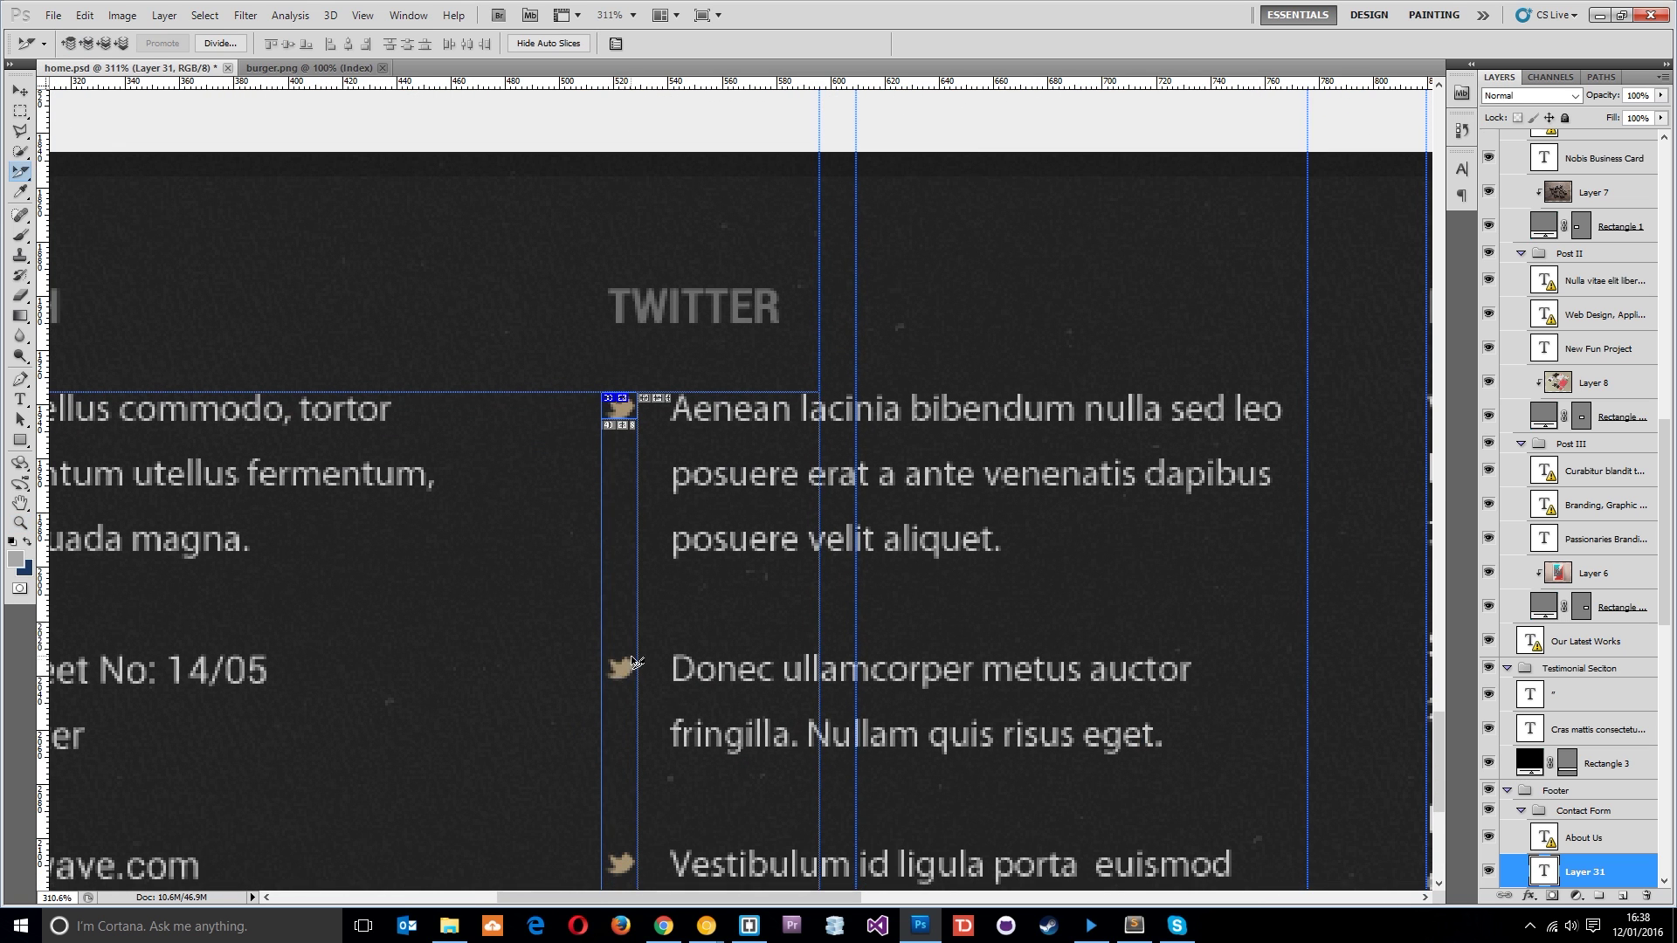
double_click(625, 409)
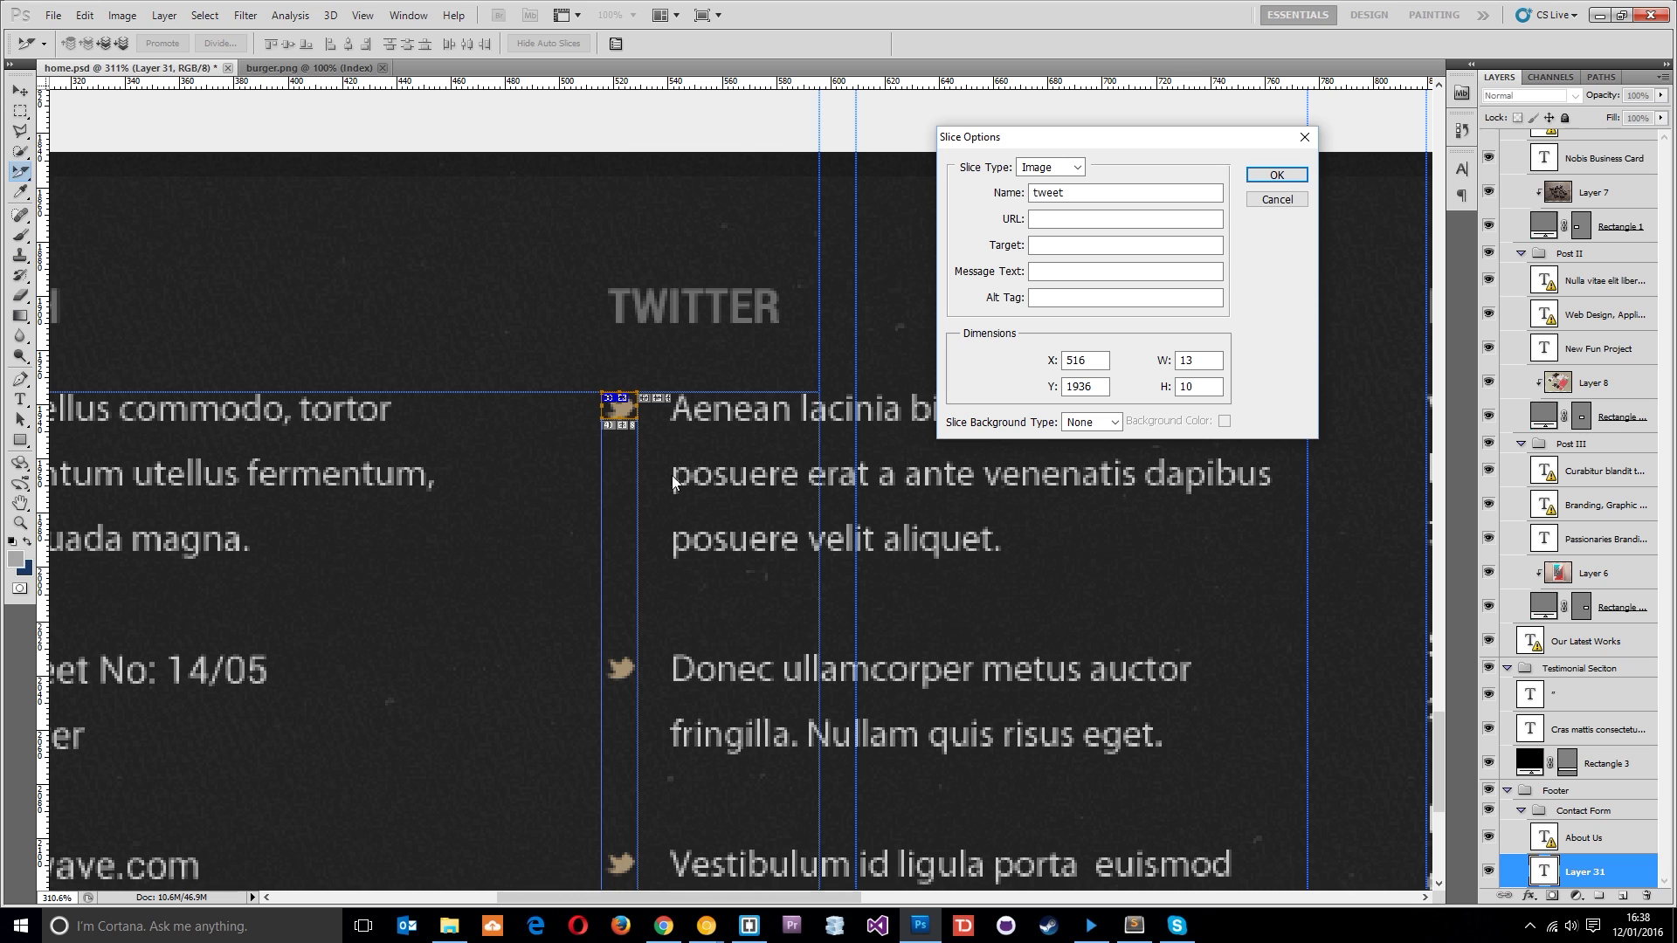
left_click(1198, 360)
left_click(1276, 175)
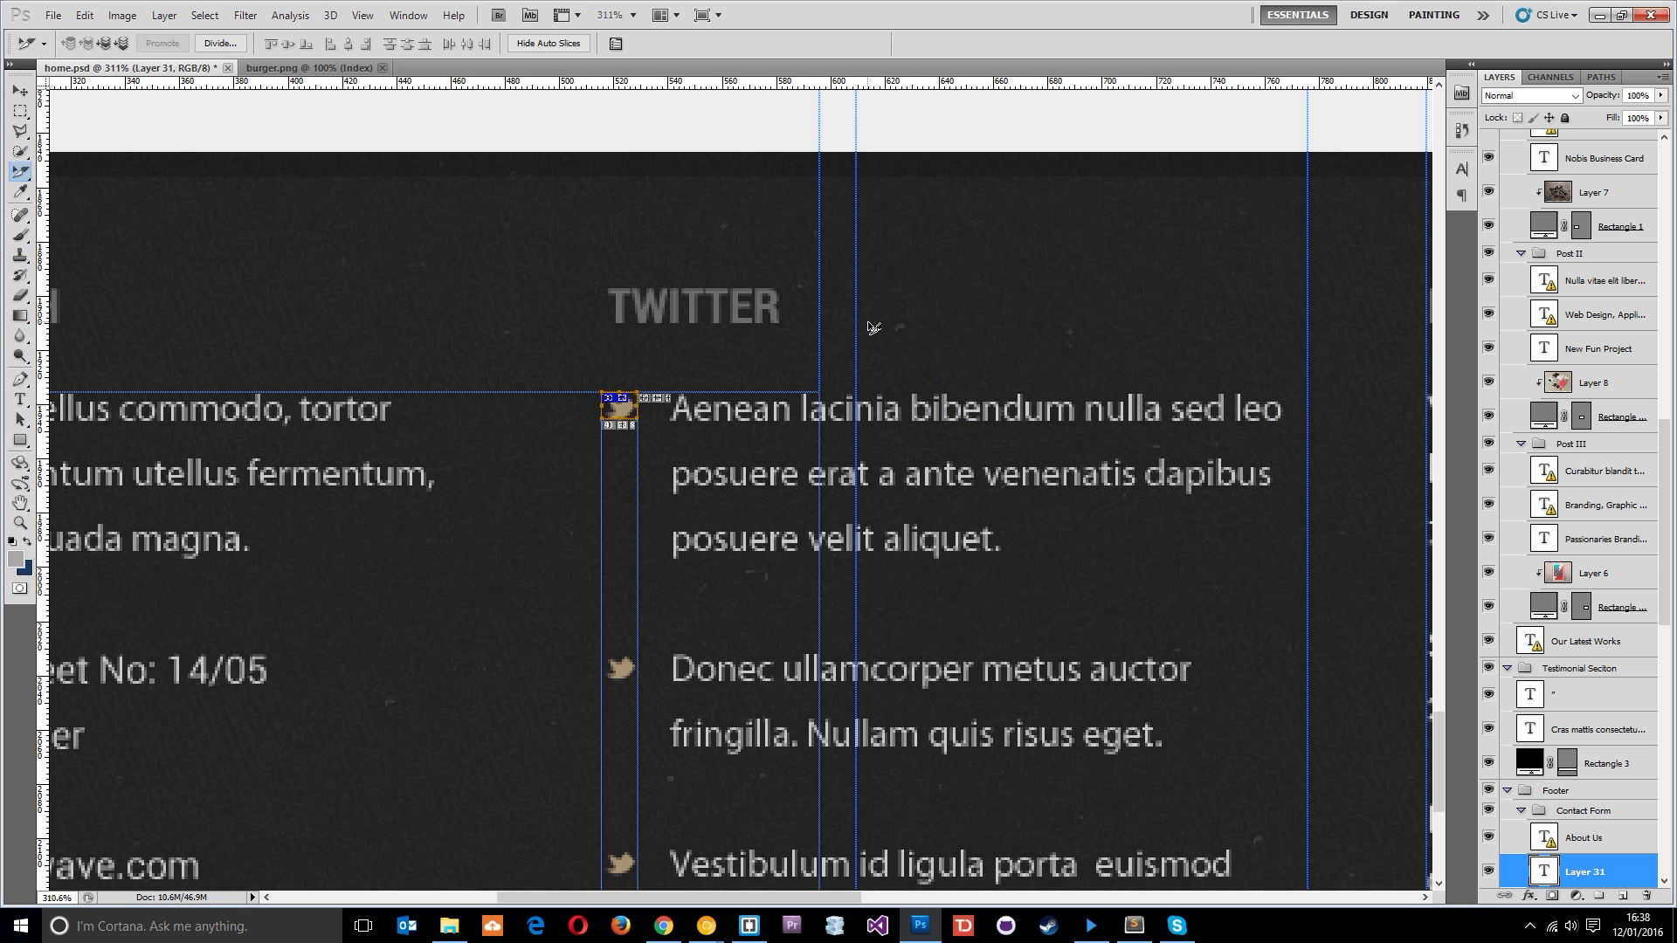
Zoom out to 70.5% and return to the top of the page with Slice Select active
key("z")
left_click_drag(935, 503, 792, 508)
key("c")
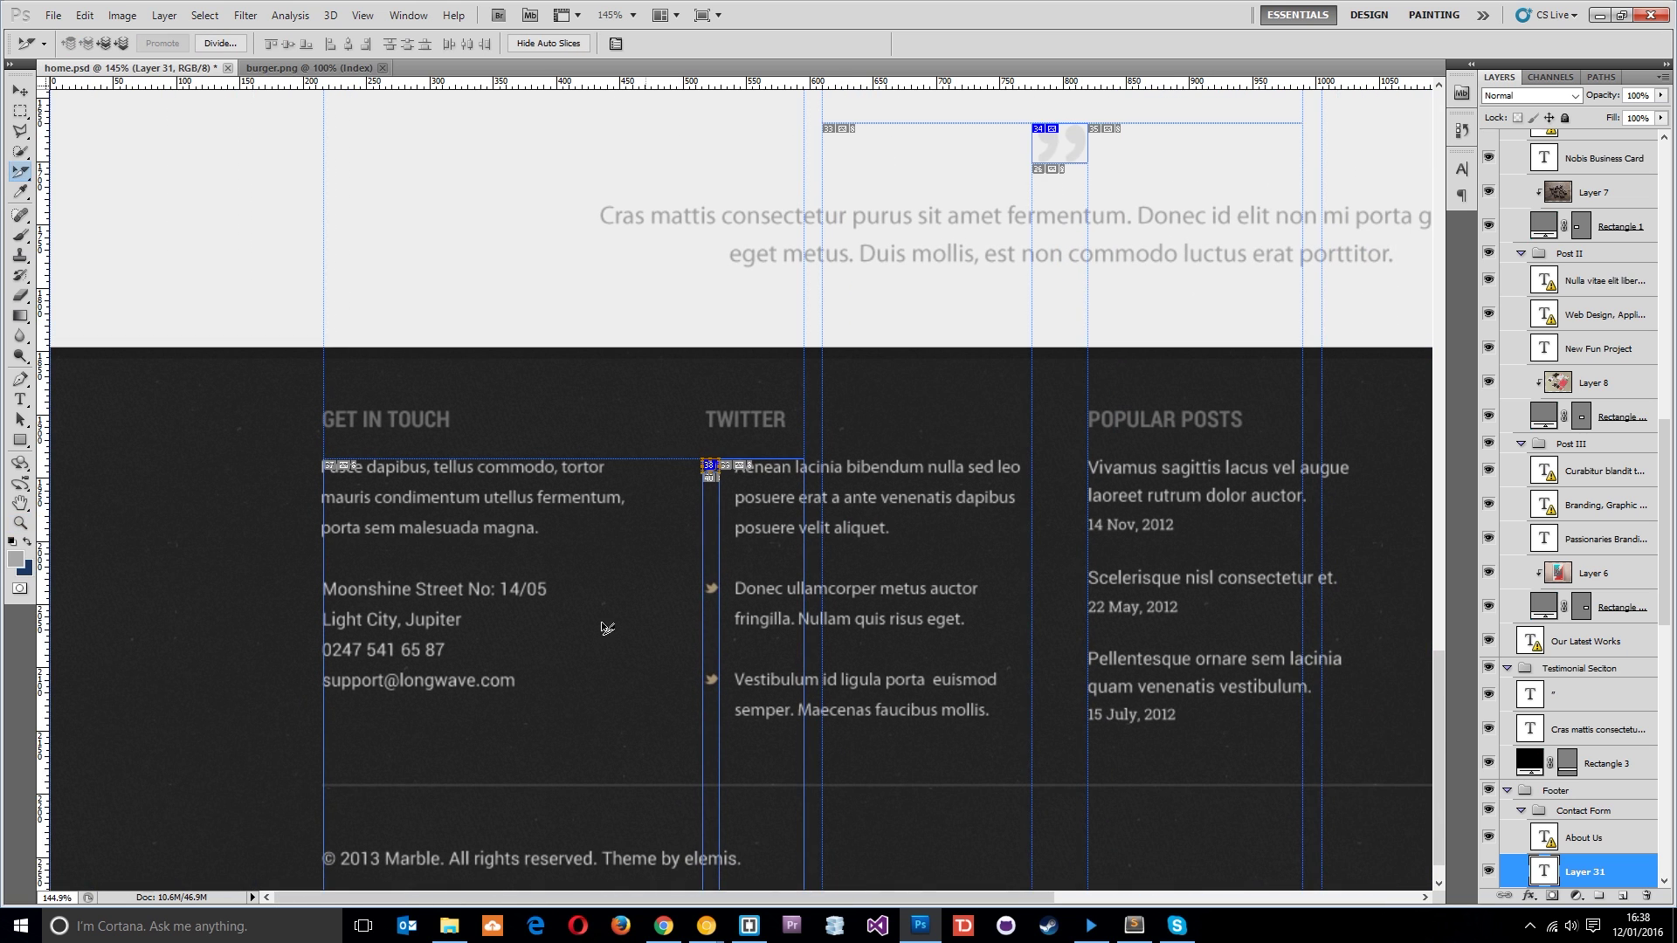
scroll(575, 631, "down", 1)
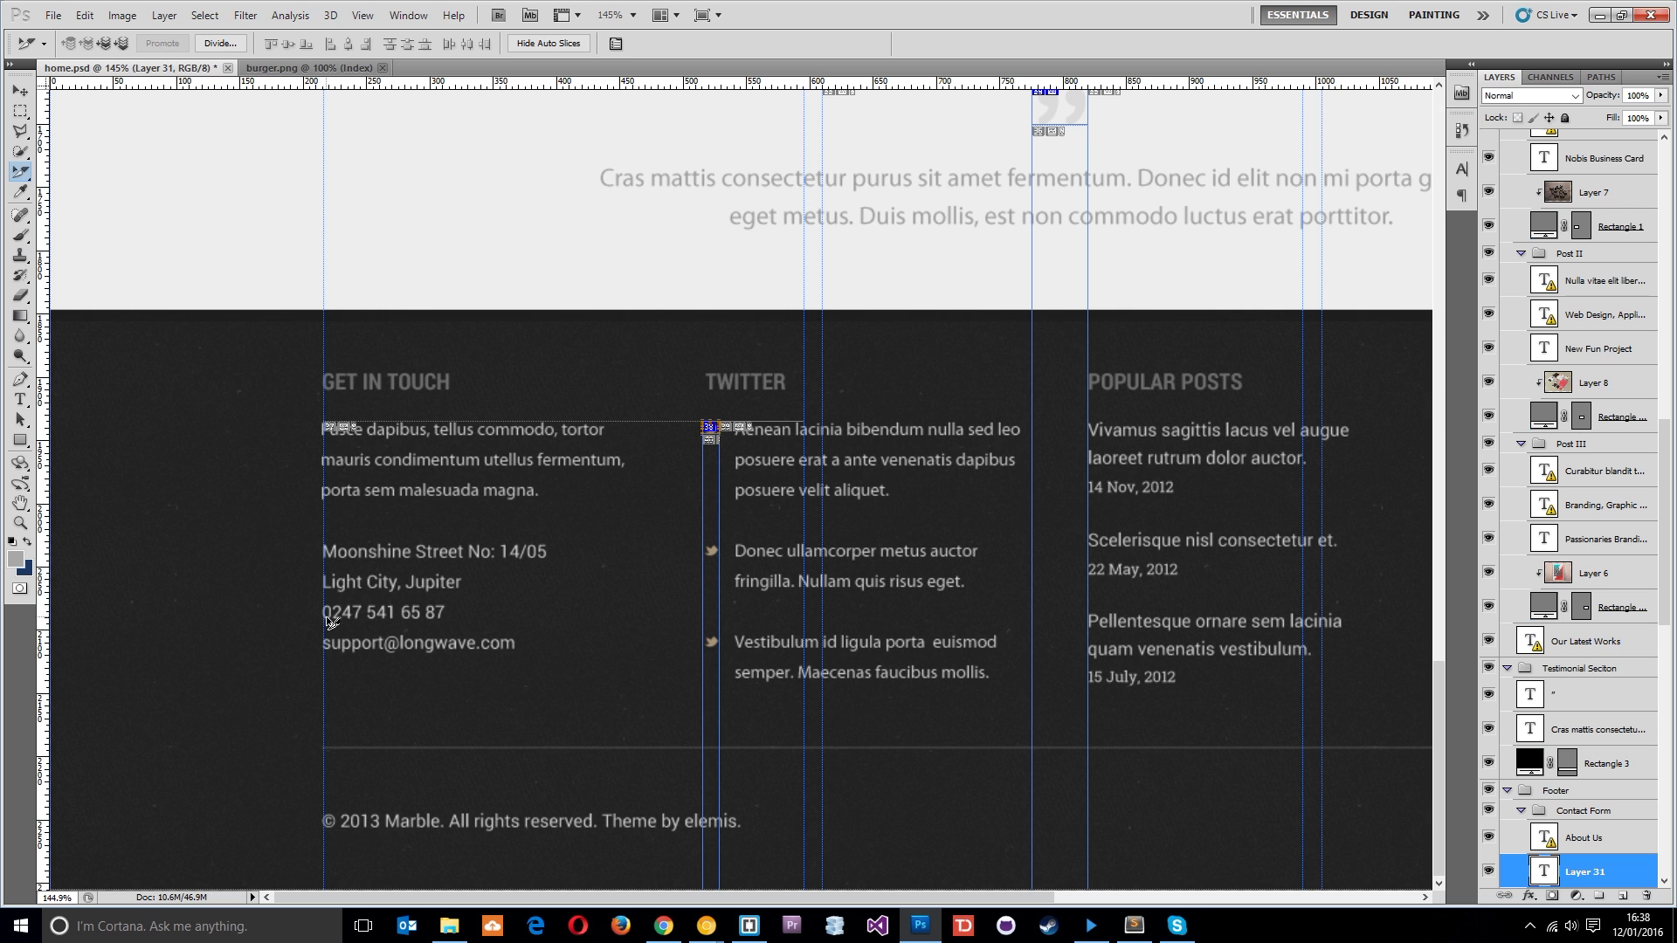
left_click_drag(1197, 302, 686, 626)
scroll(686, 625, "up", 10)
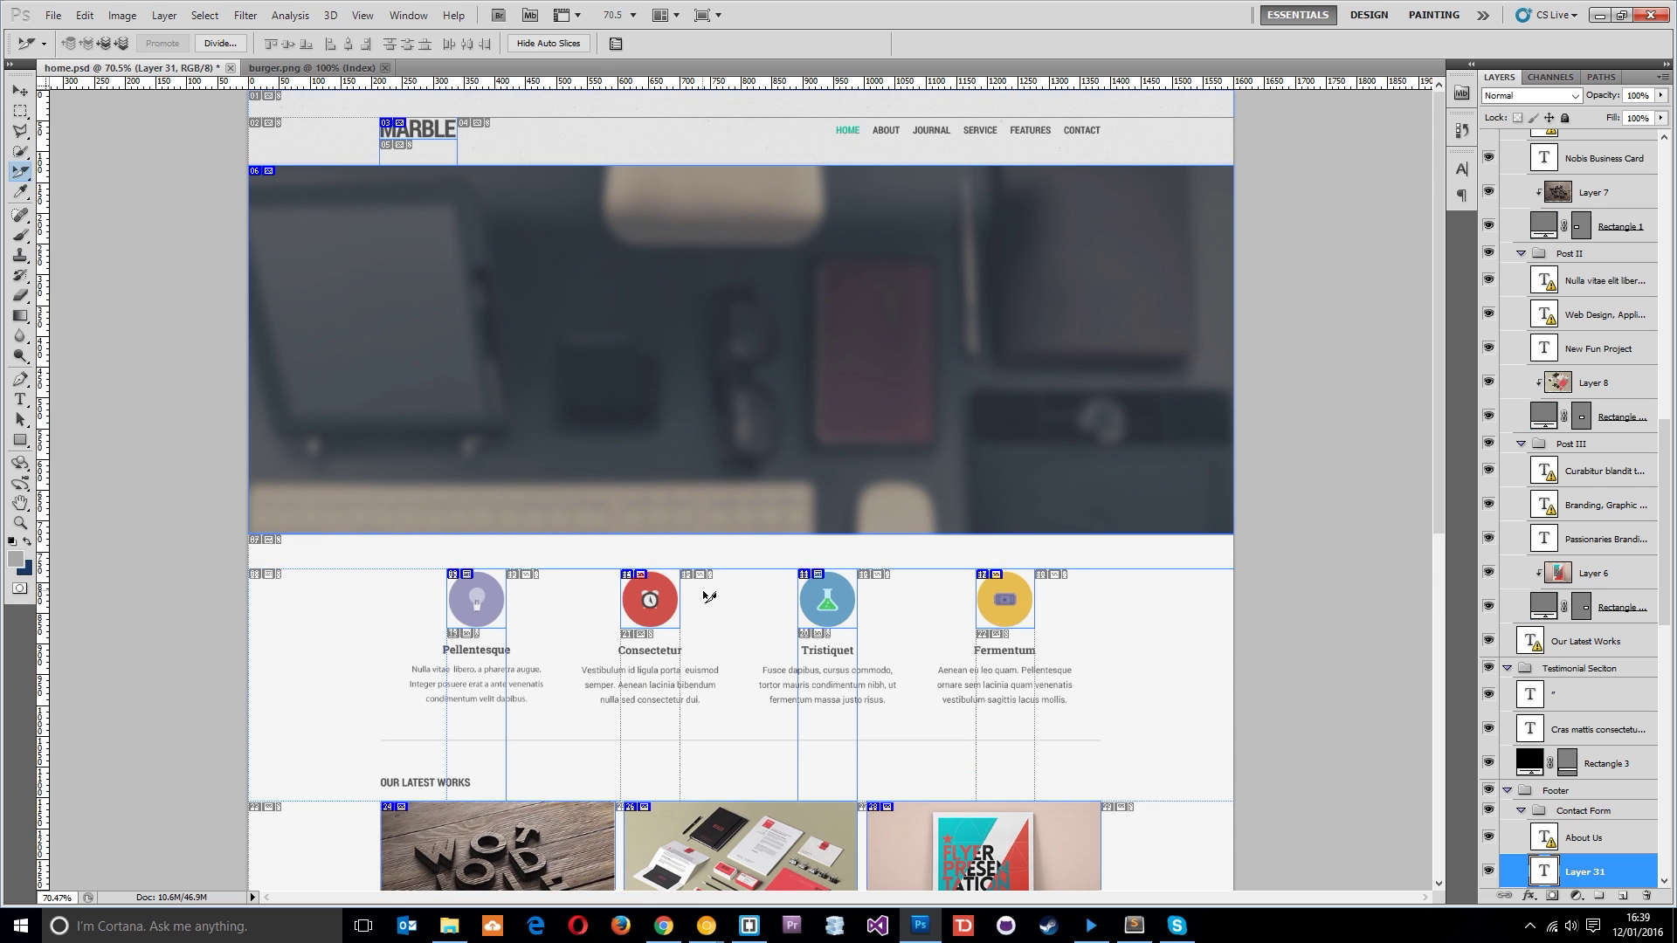
scroll(709, 597, "down", 4)
scroll(1130, 611, "up", 4)
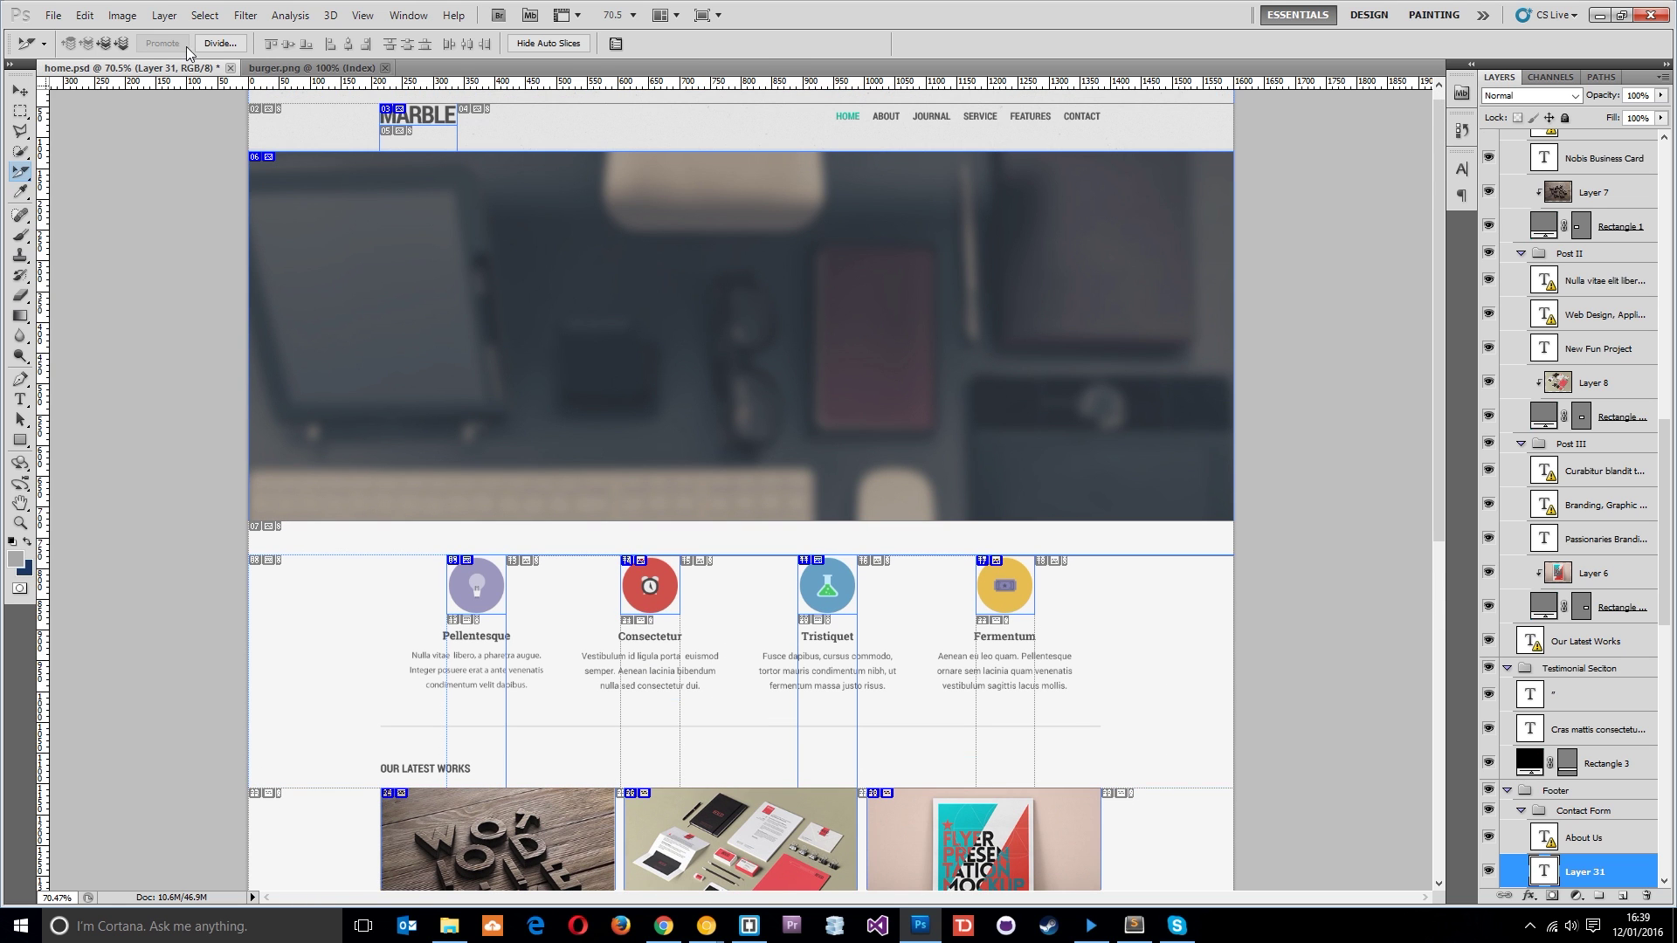
In Save for Web & Devices, switch the hero slice's format to JPEG
left_click(53, 16)
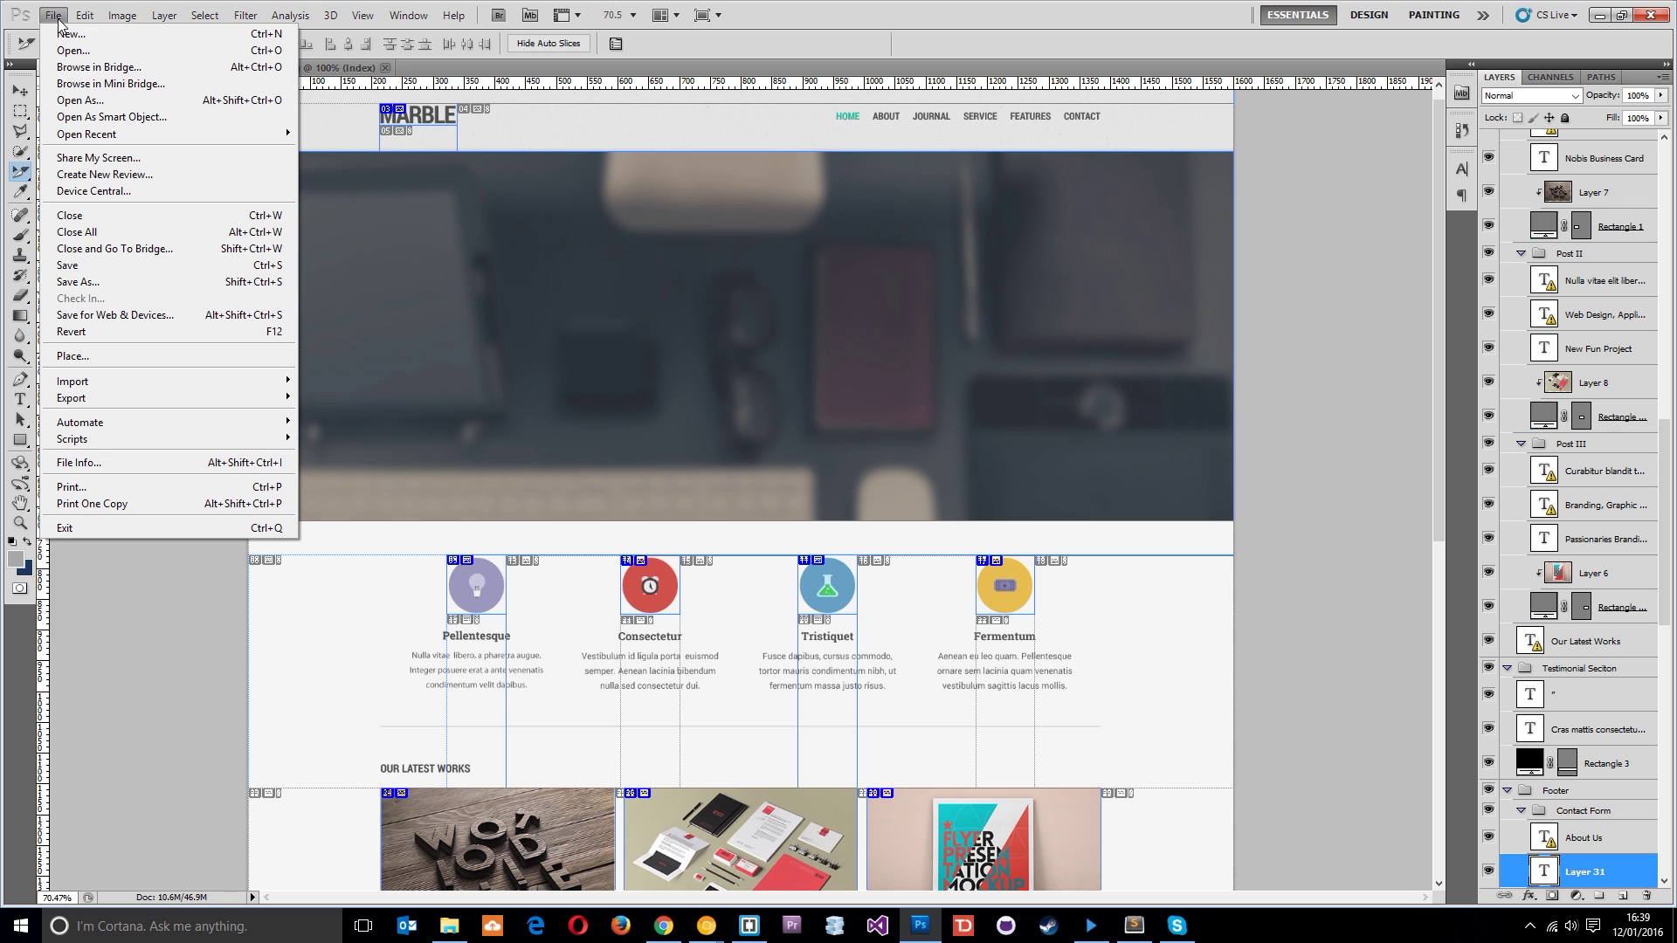
left_click(122, 315)
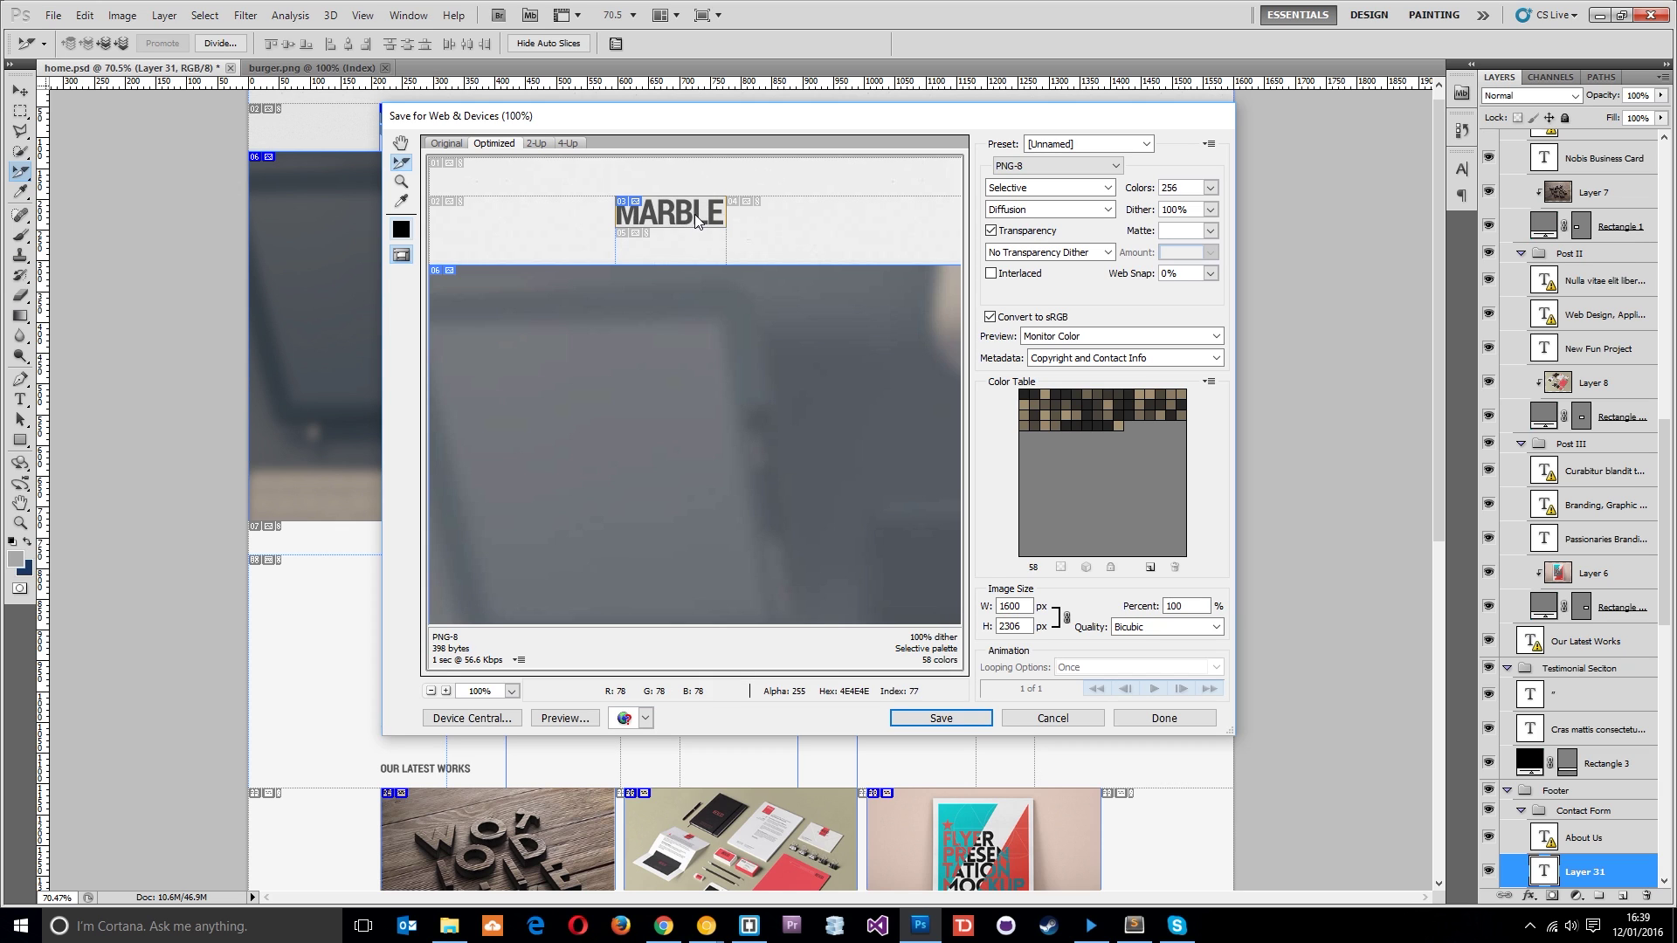
left_click(400, 161)
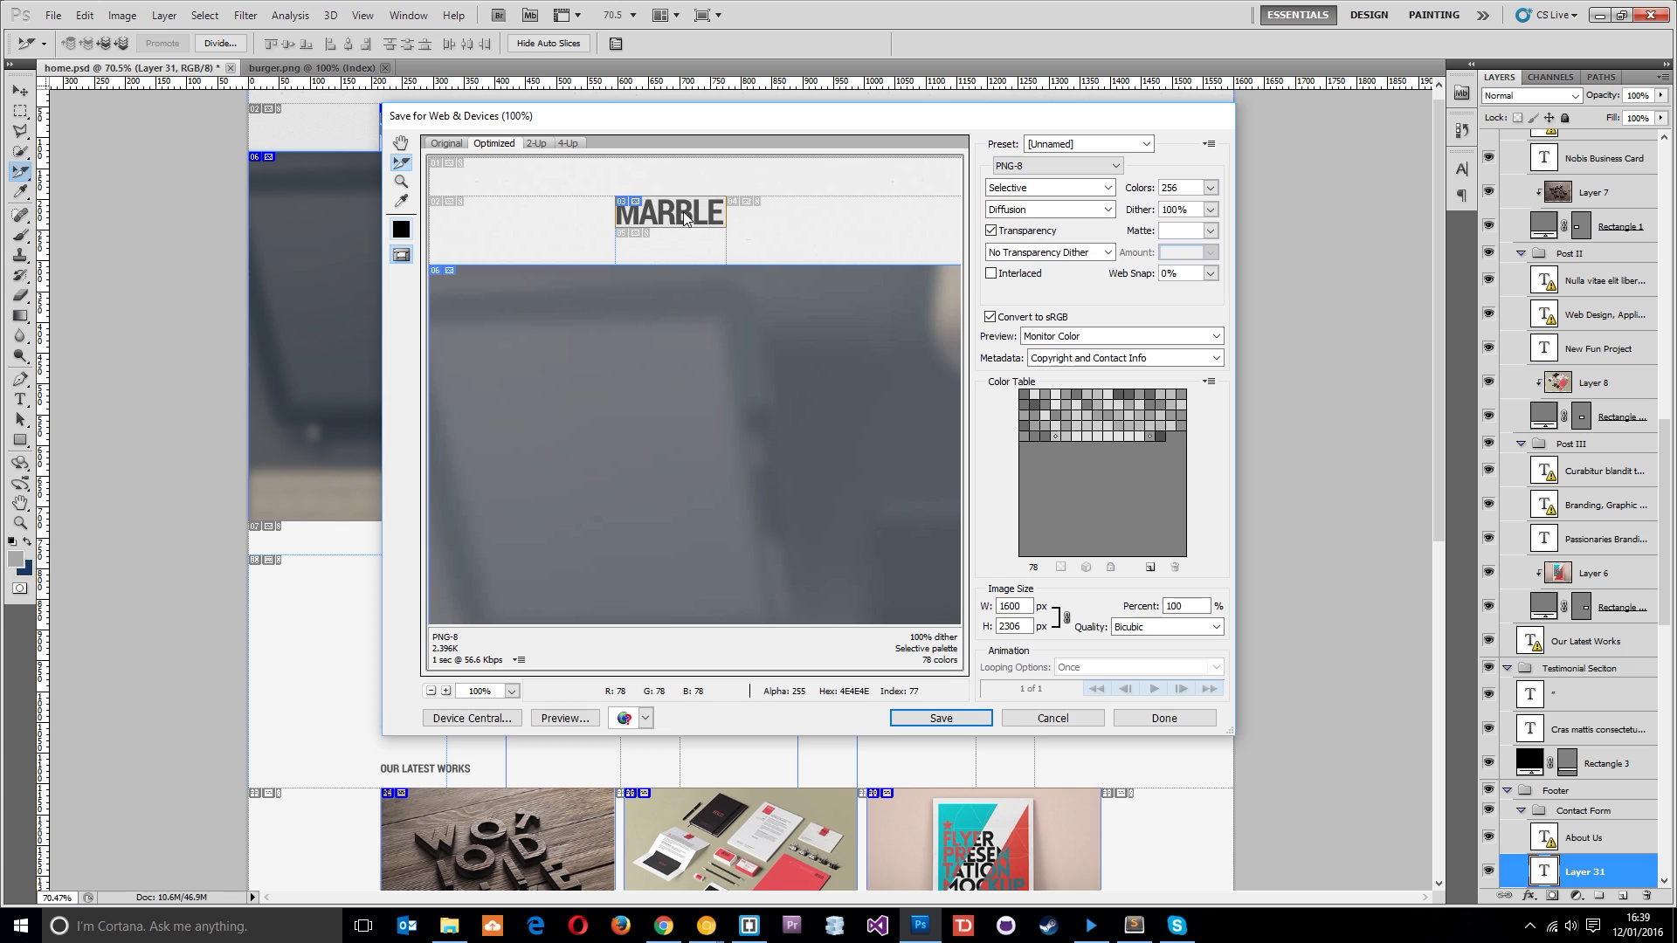
left_click(1041, 167)
left_click(1040, 168)
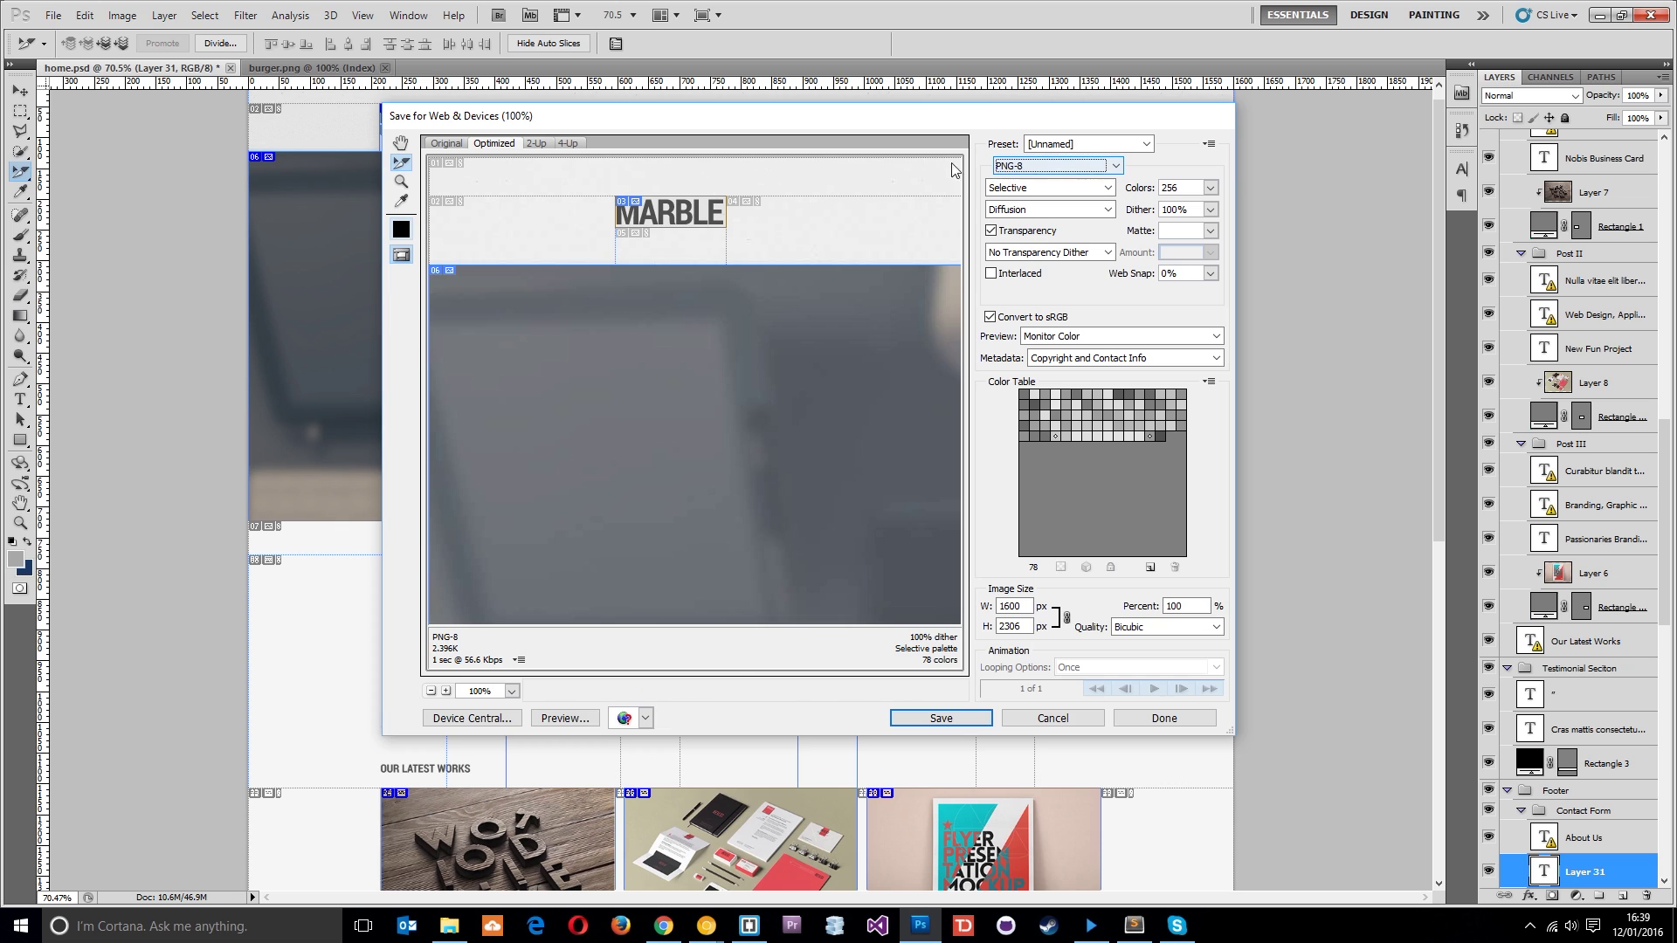
key("Up")
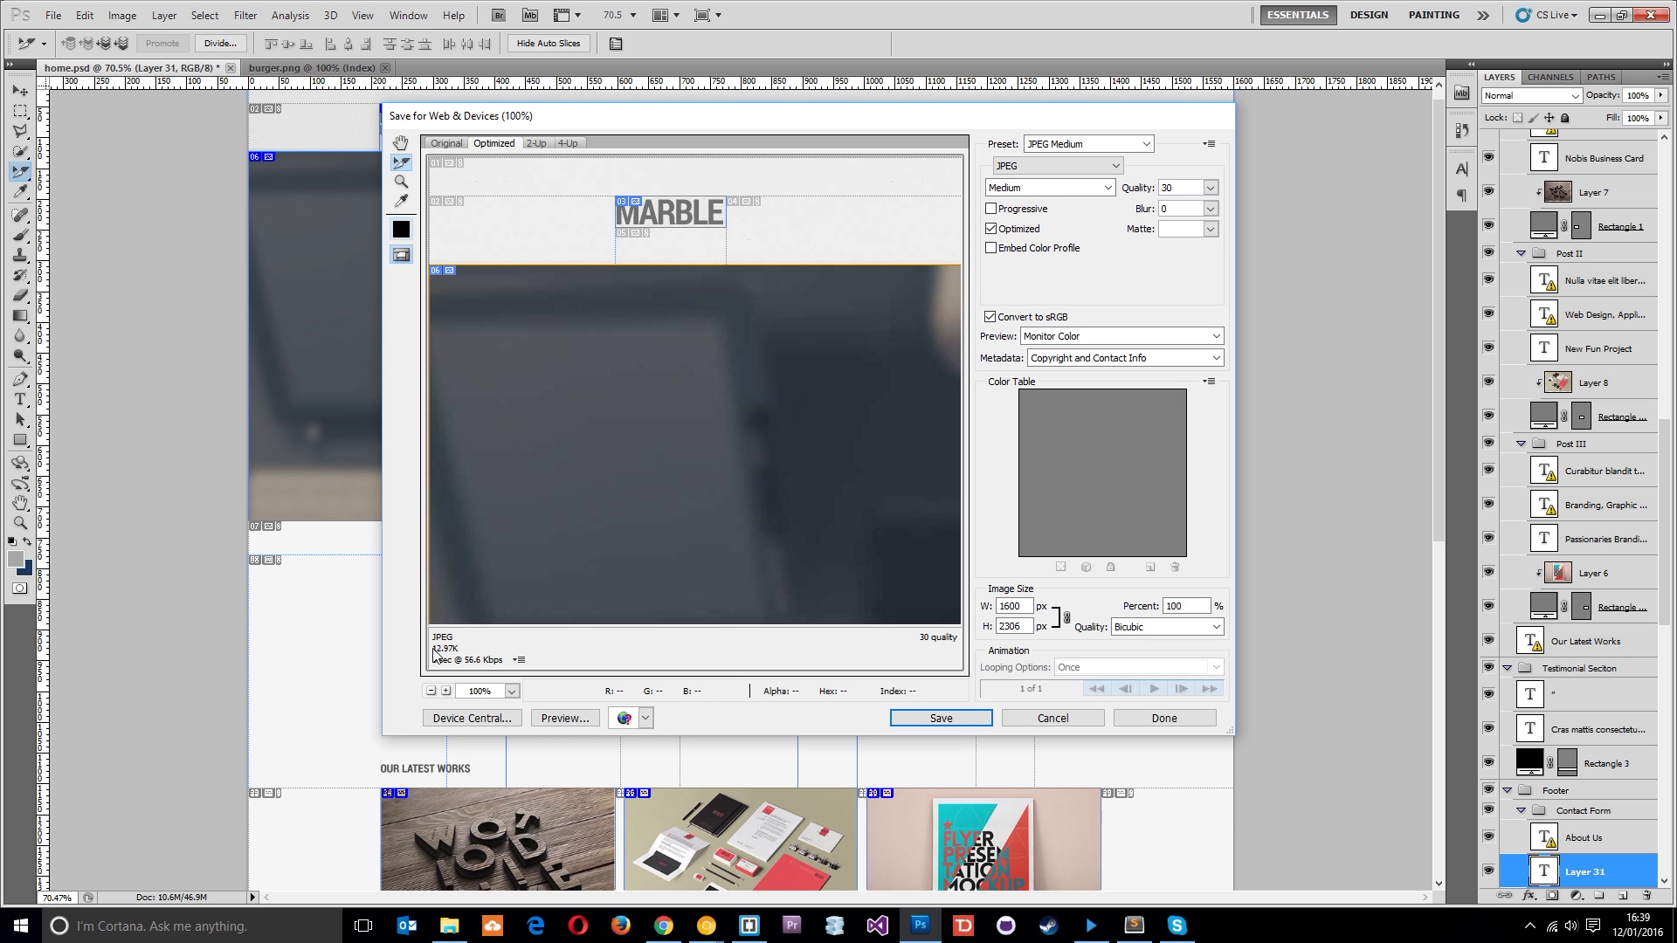
Set the hero slice's JPEG quality to Medium (30) after trying Maximum
left_click(1049, 188)
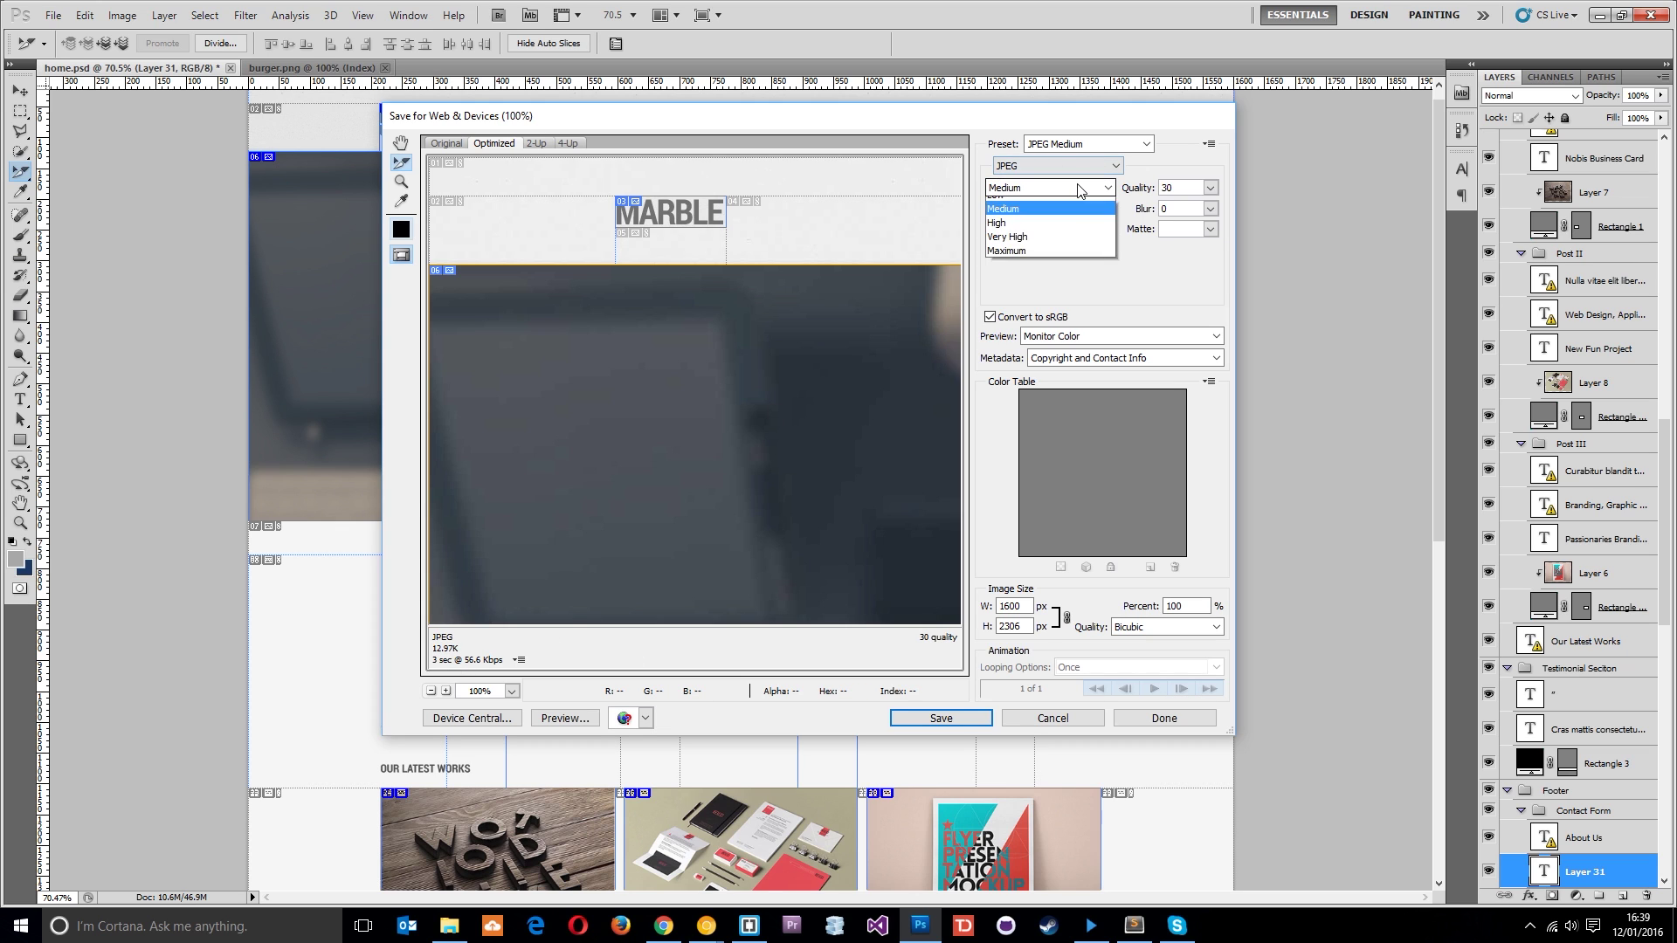
left_click(1014, 261)
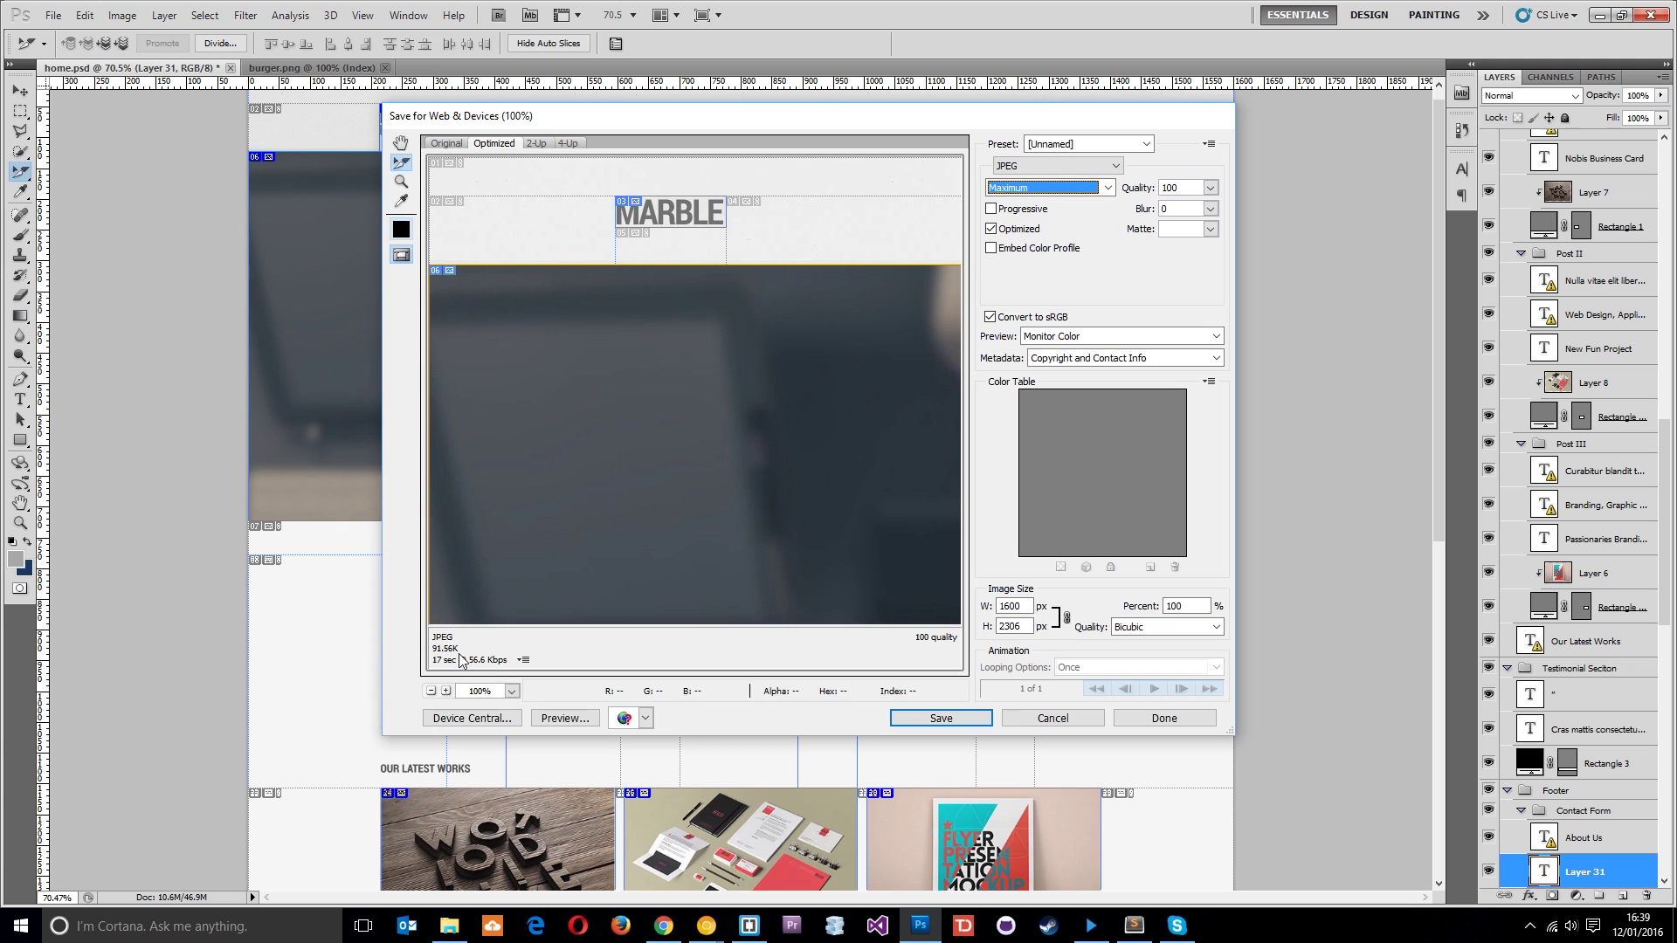
left_click(1062, 188)
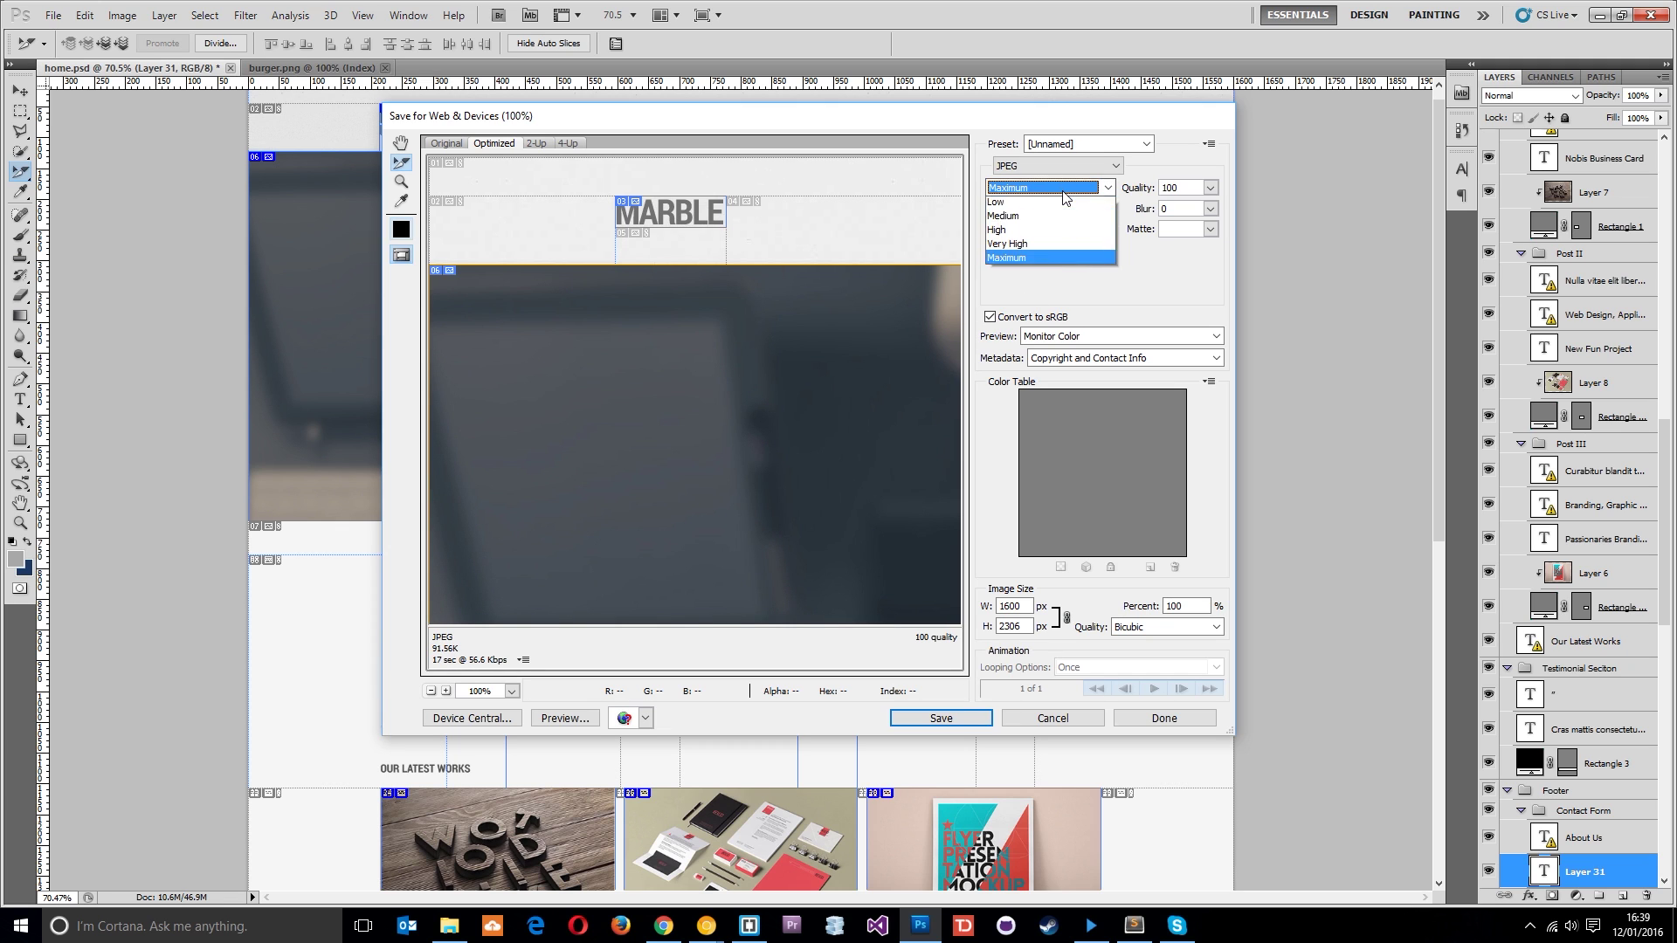
left_click(1052, 217)
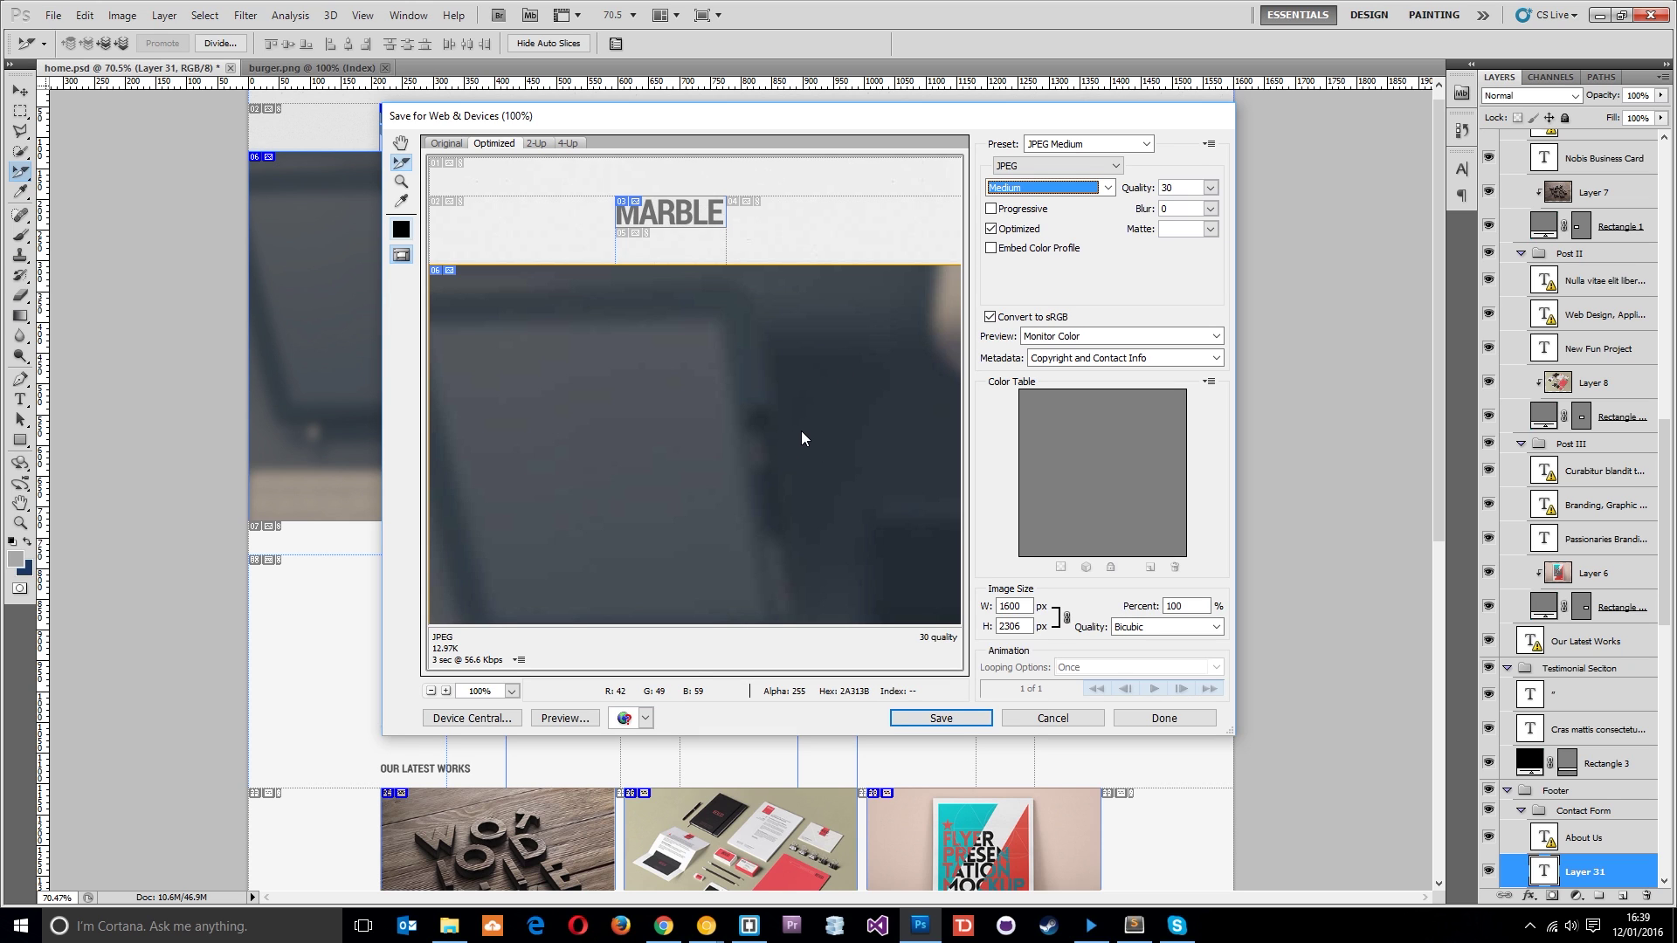
Check that the lightbulb and clock service icon slices use PNG-8
left_click_drag(798, 494, 747, 328)
left_click(1033, 165)
left_click(1019, 208)
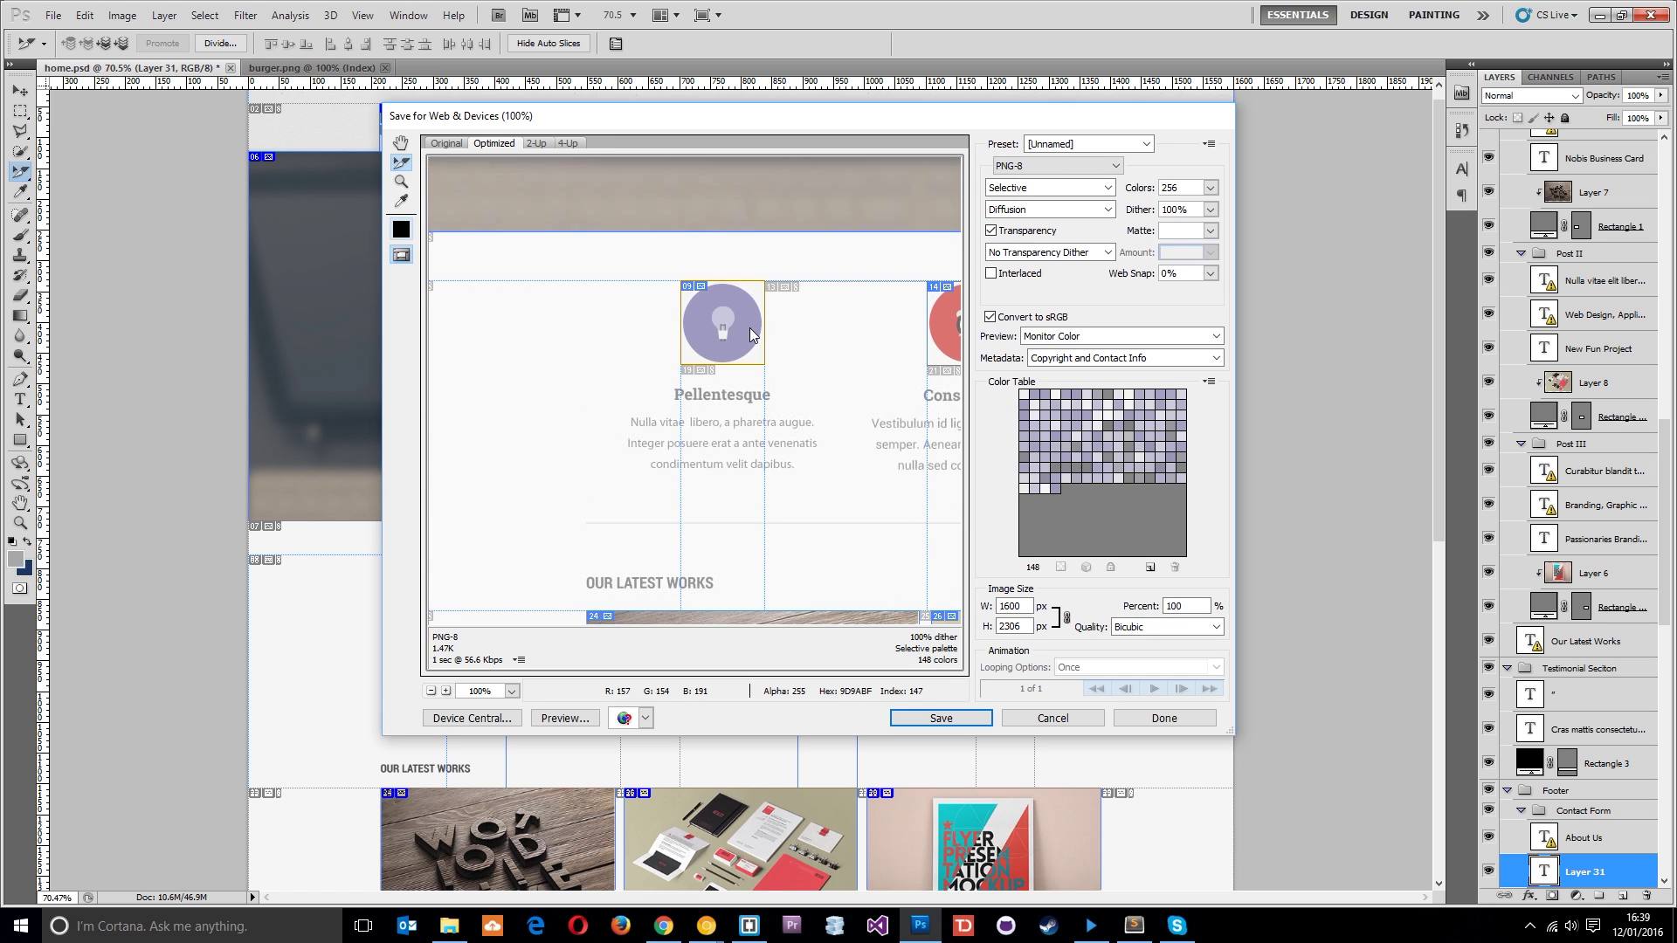
left_click(945, 328)
Check the Latest Works photo slices use JPEG Medium and the quote slice uses PNG-8
left_click_drag(874, 498, 723, 374)
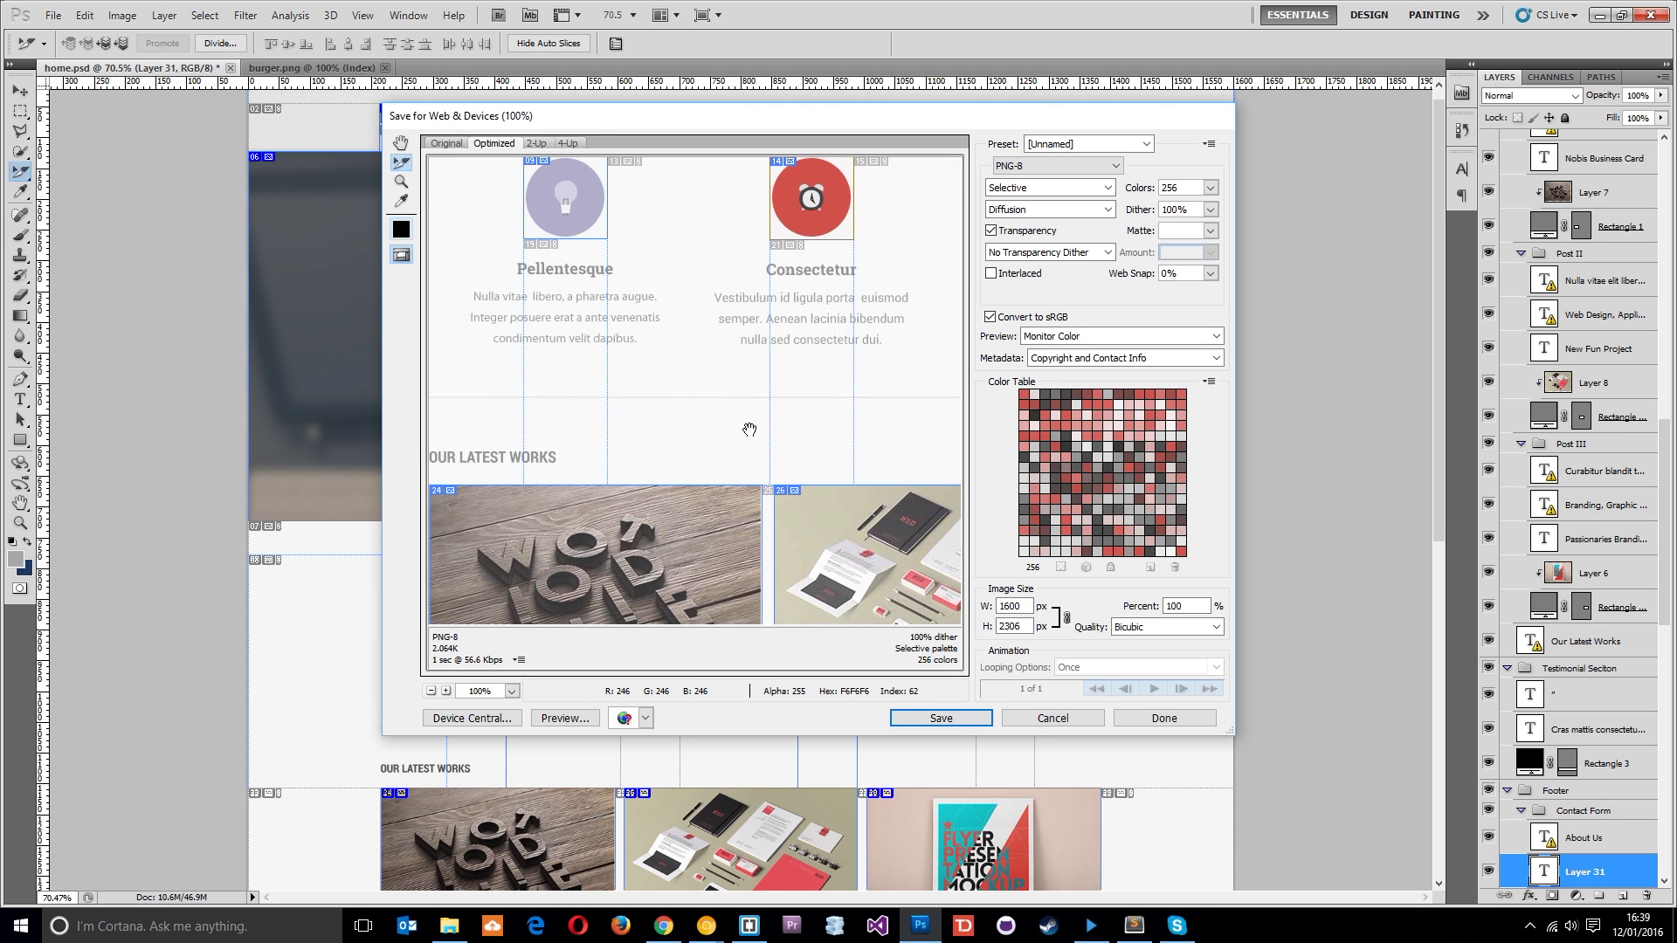
left_click(692, 549)
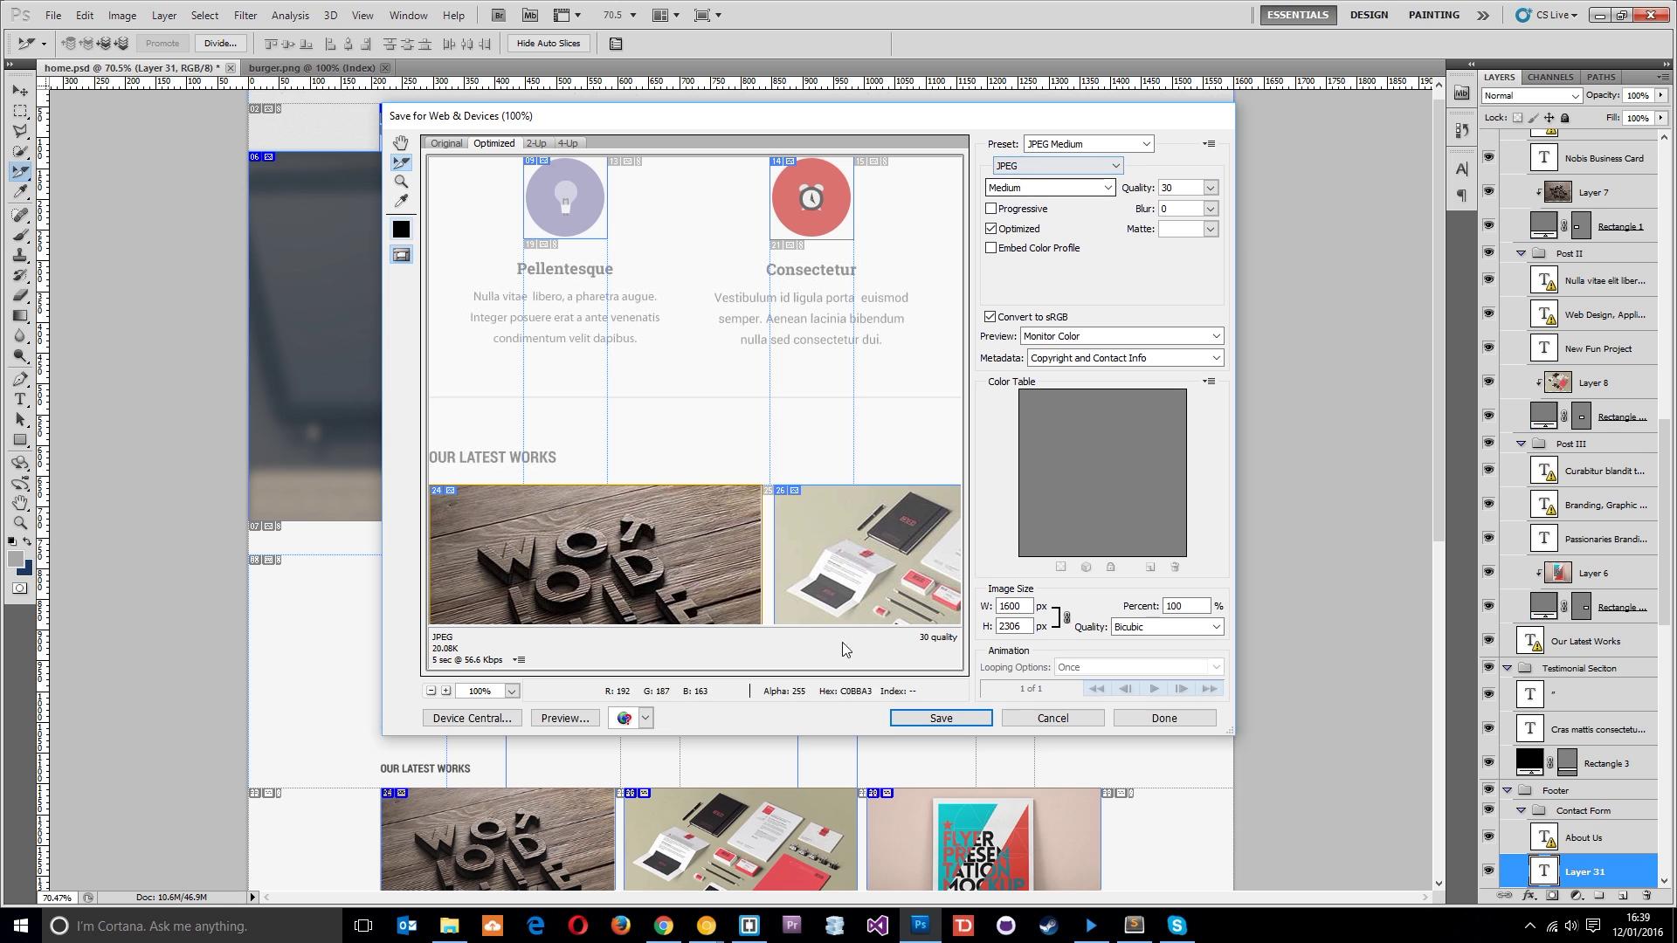
left_click(877, 568)
left_click_drag(836, 469, 647, 356)
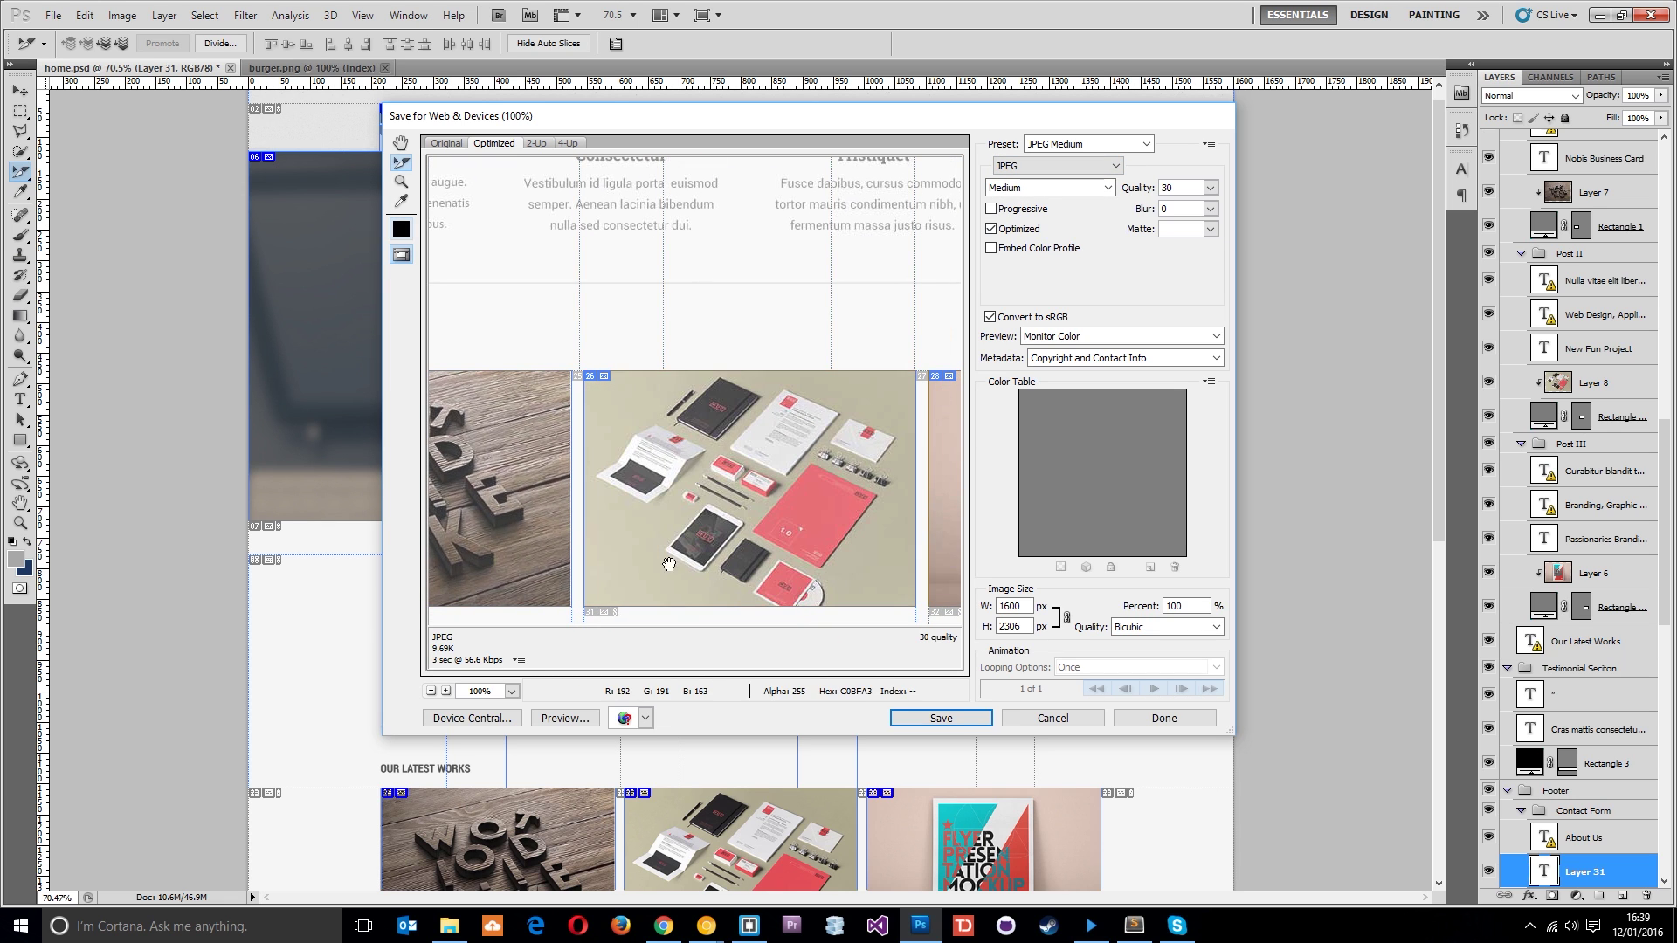
scroll(769, 489, "down", 5)
left_click(799, 436)
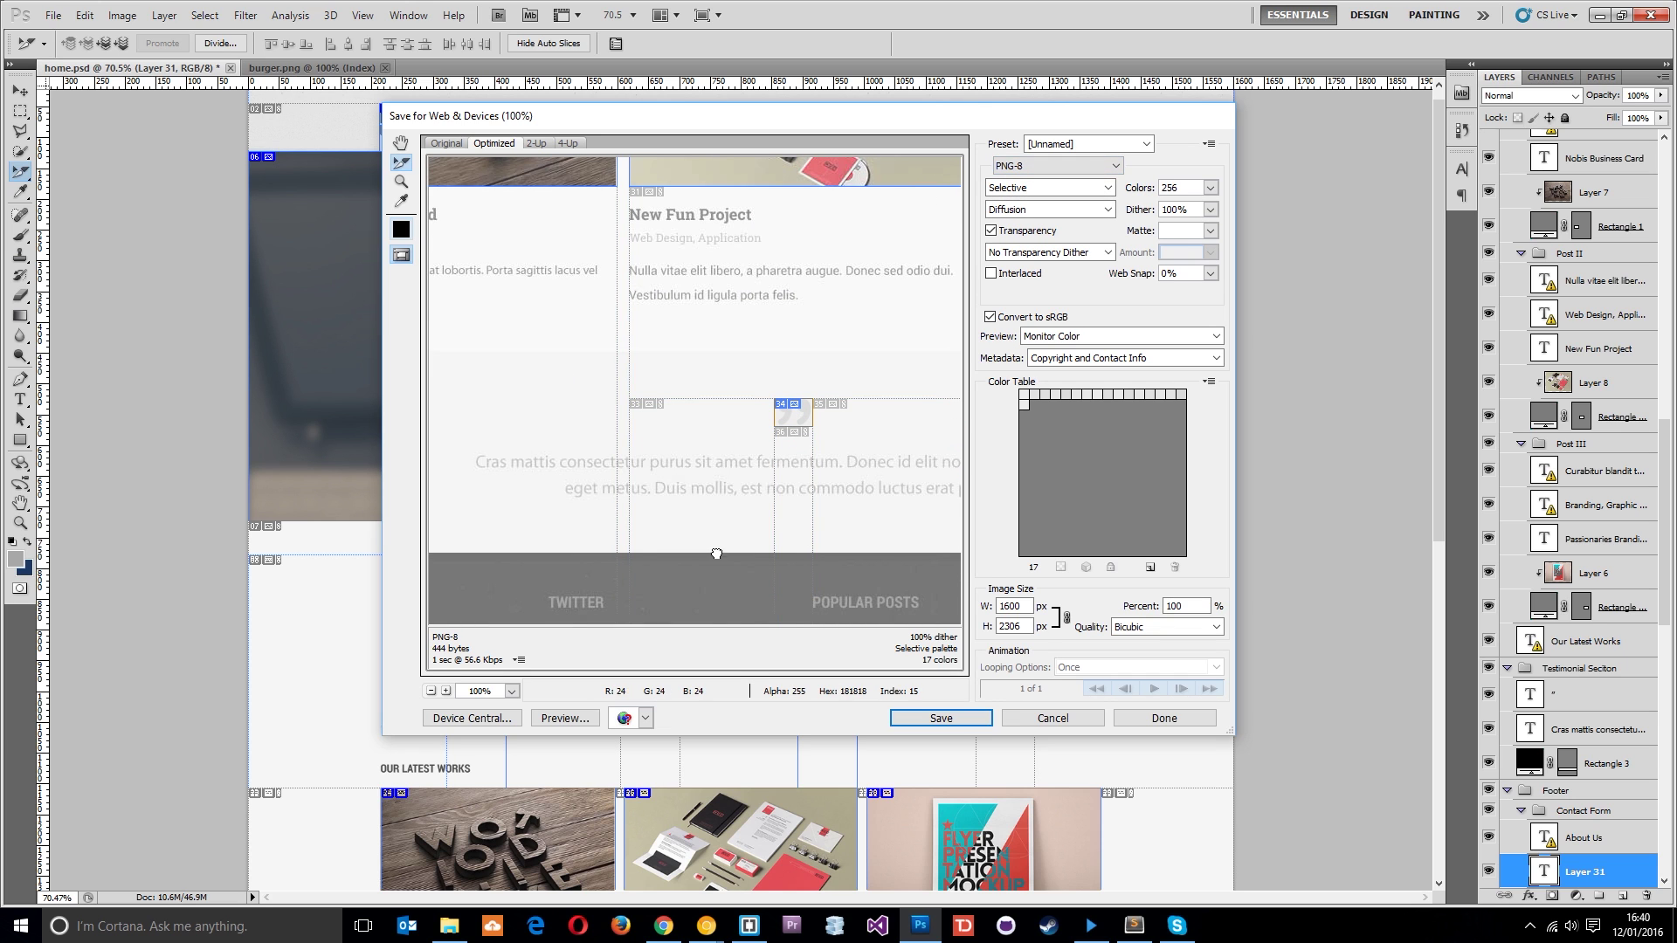
Confirm the footer tweet slice is PNG-8, then proceed to save into the images folder
scroll(607, 360, "down", 3)
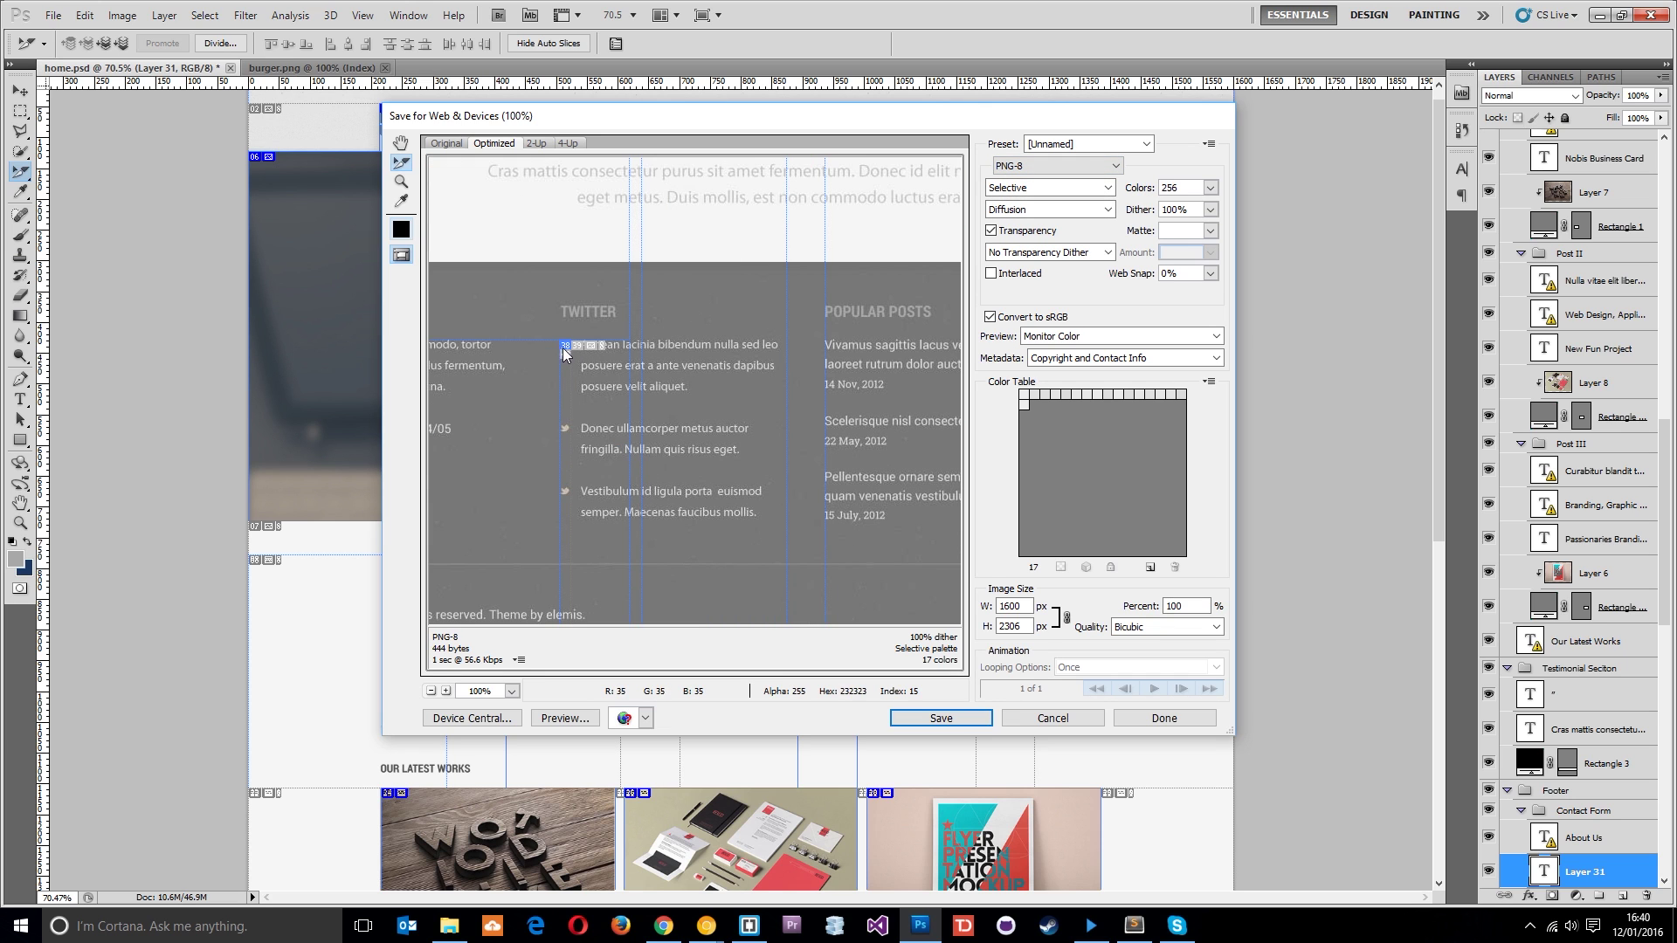
left_click(564, 346)
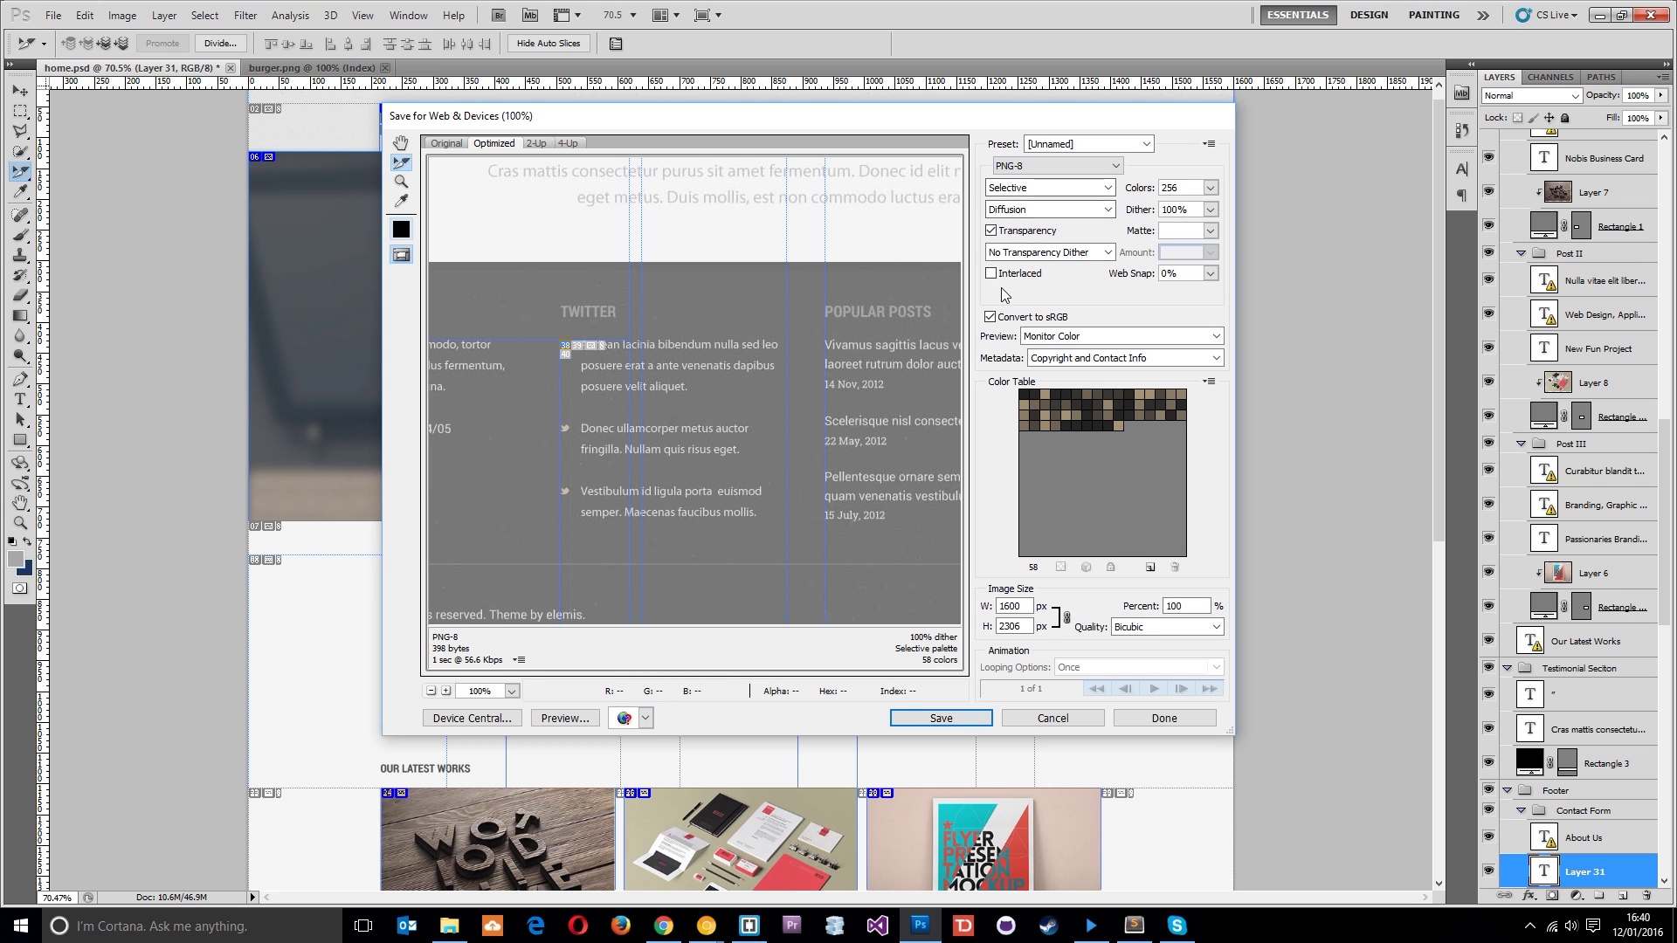
left_click(941, 718)
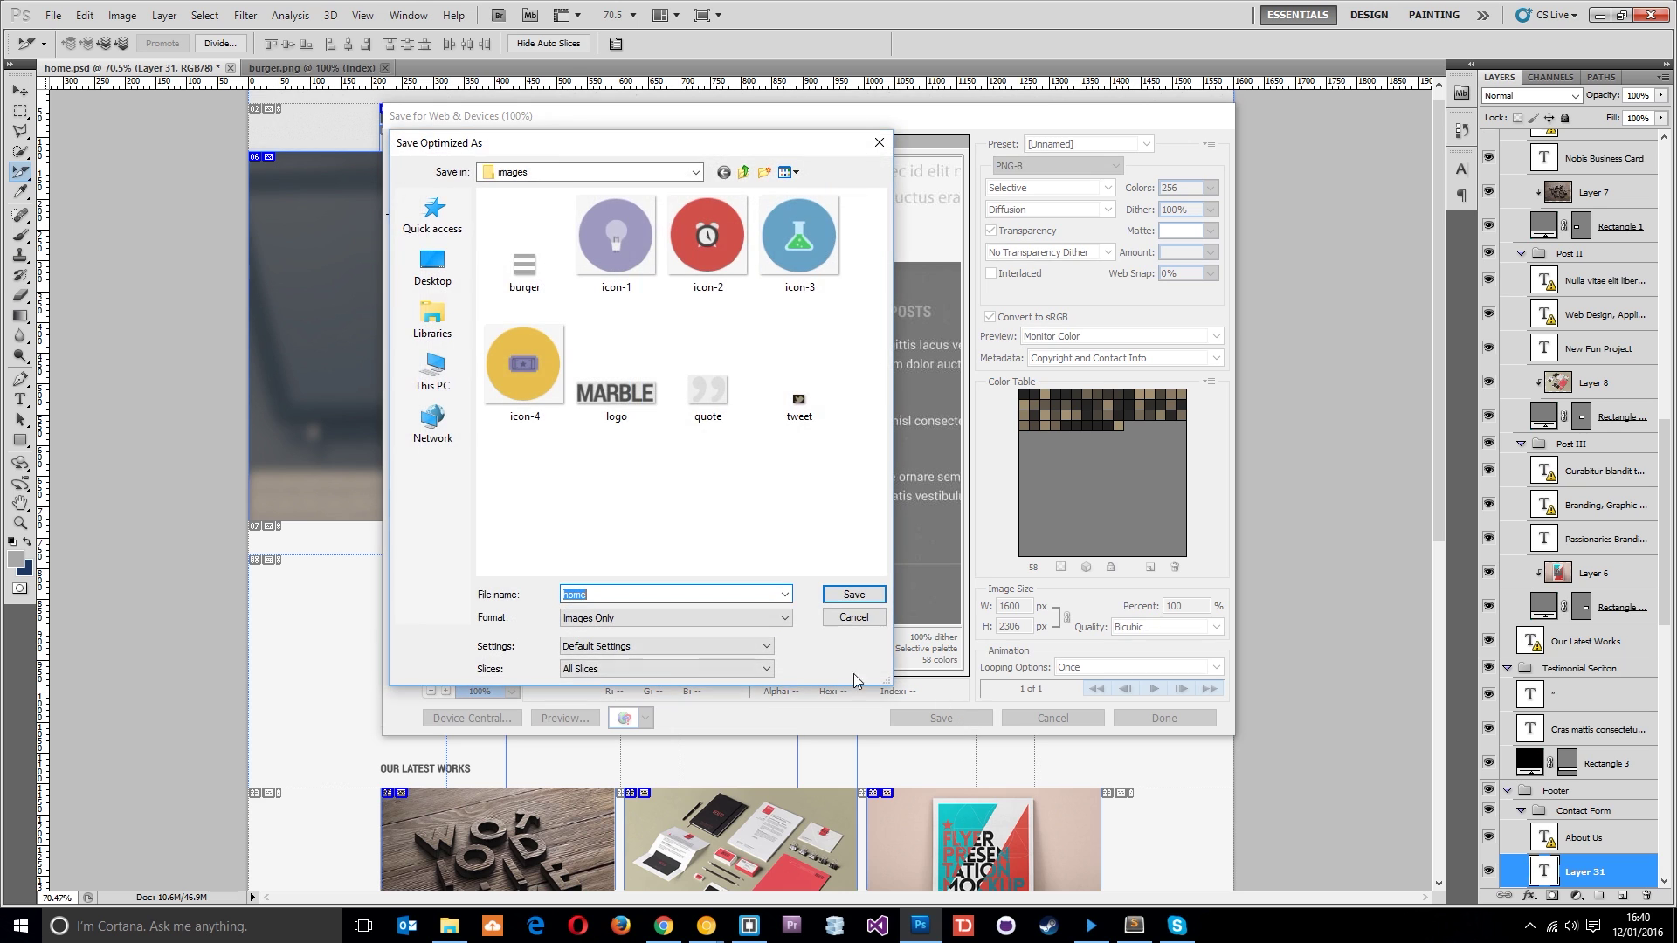
Keep All Slices selected, cancel Save Optimized As, and finish Save for Web with Done
left_click(603, 668)
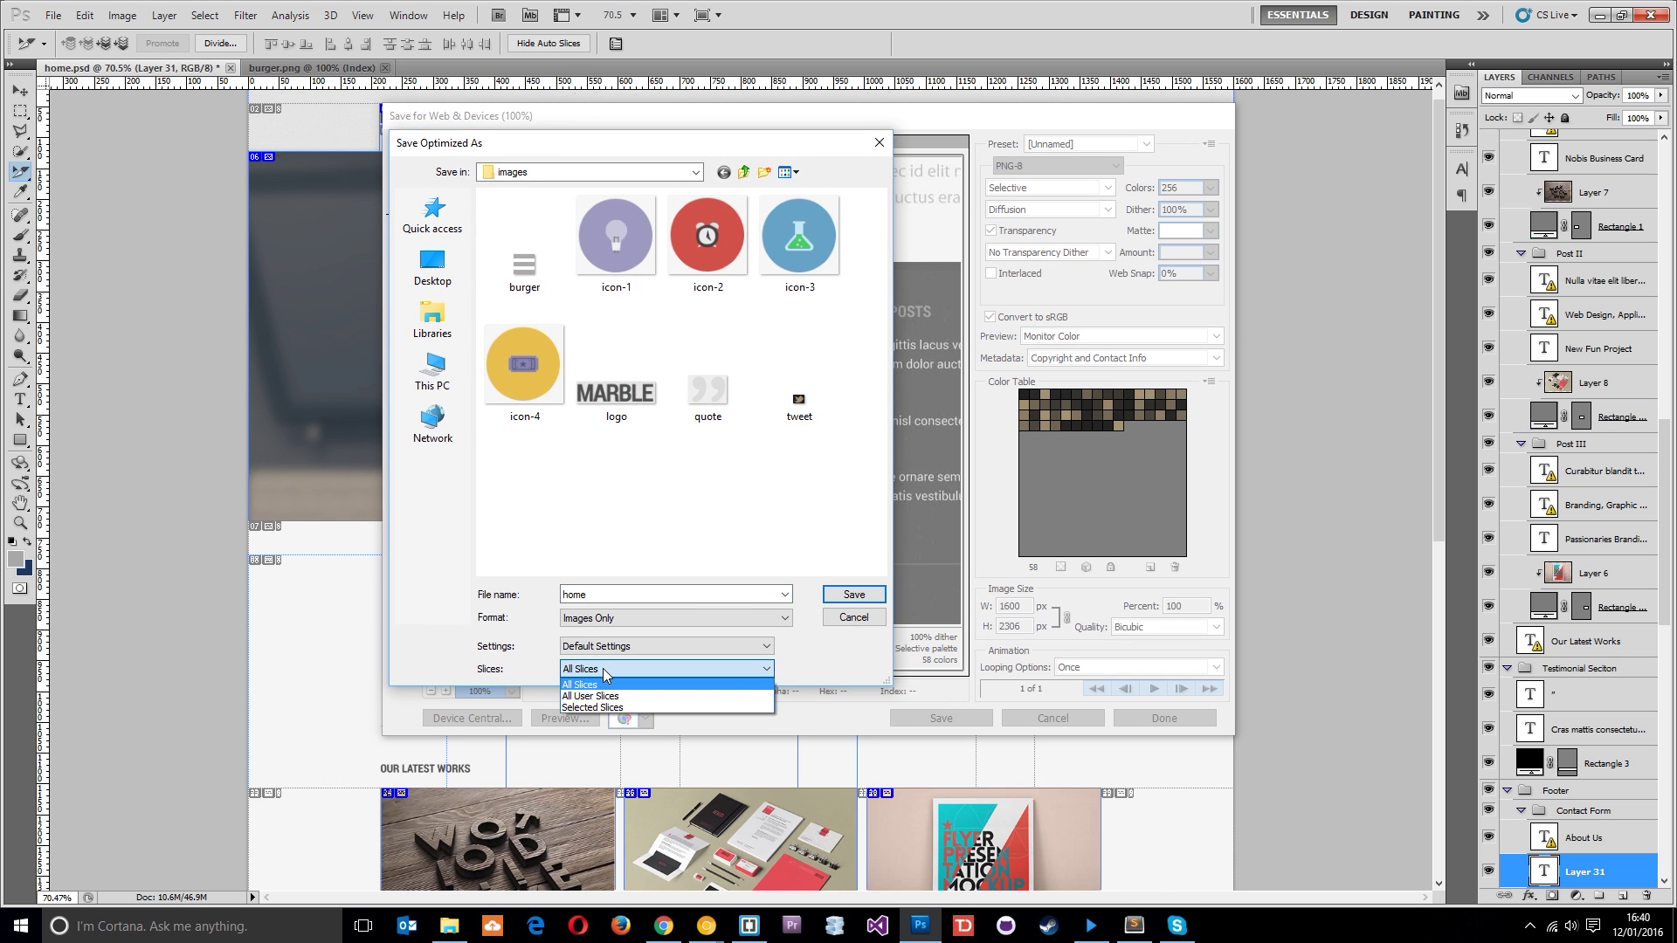
left_click(602, 668)
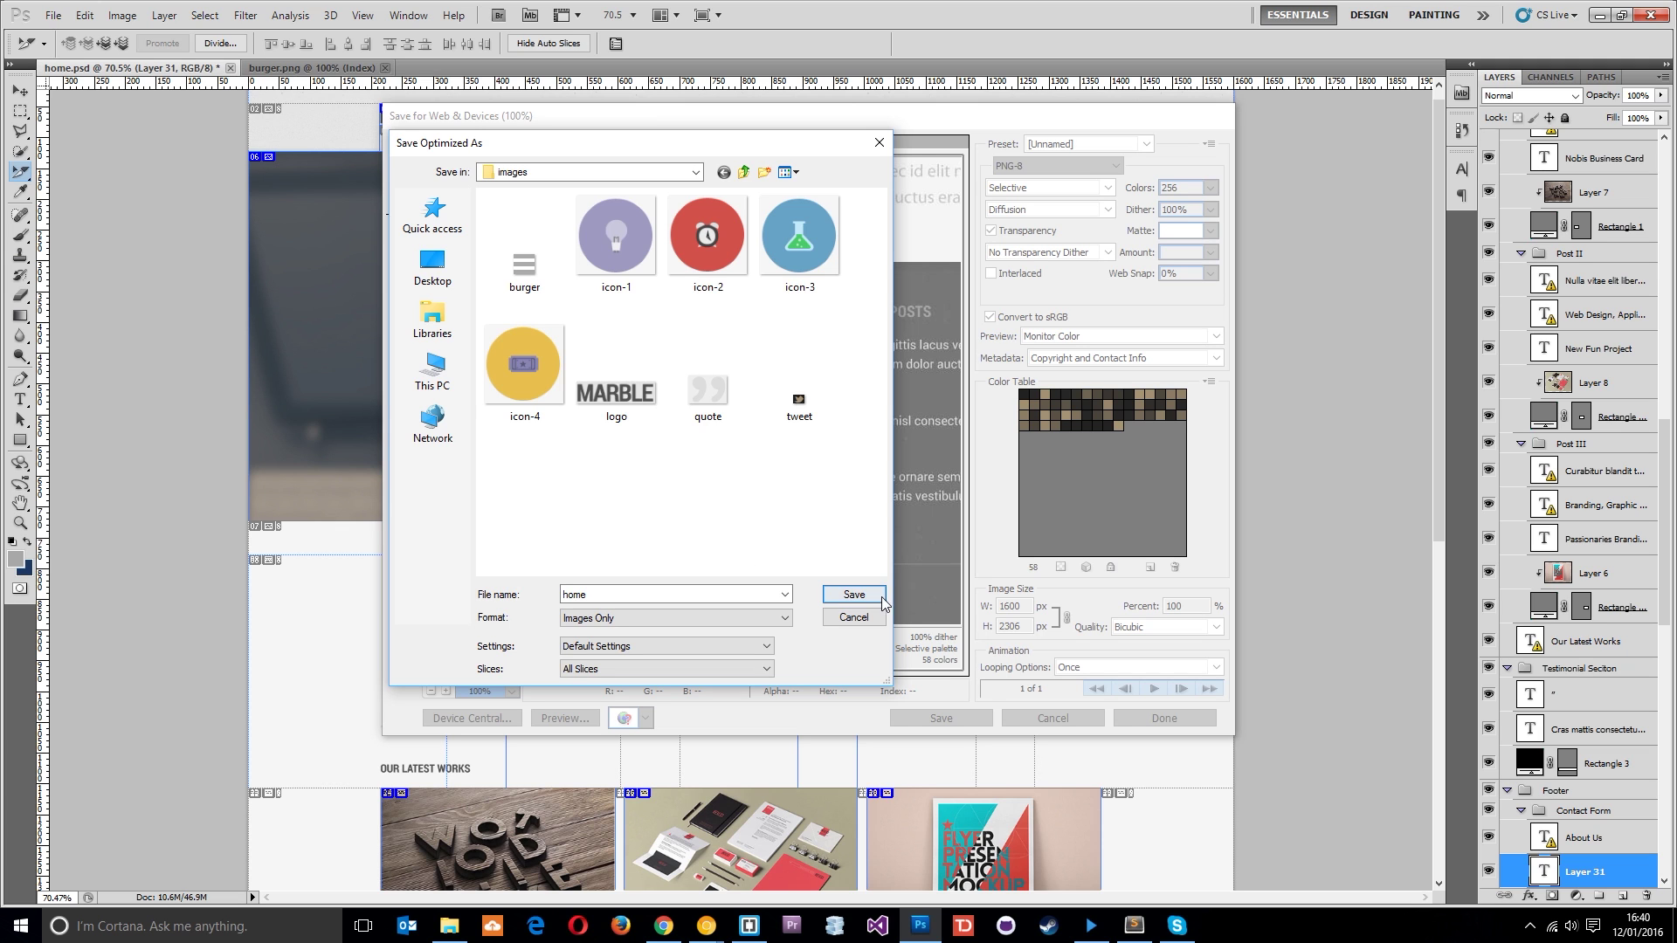
left_click(861, 618)
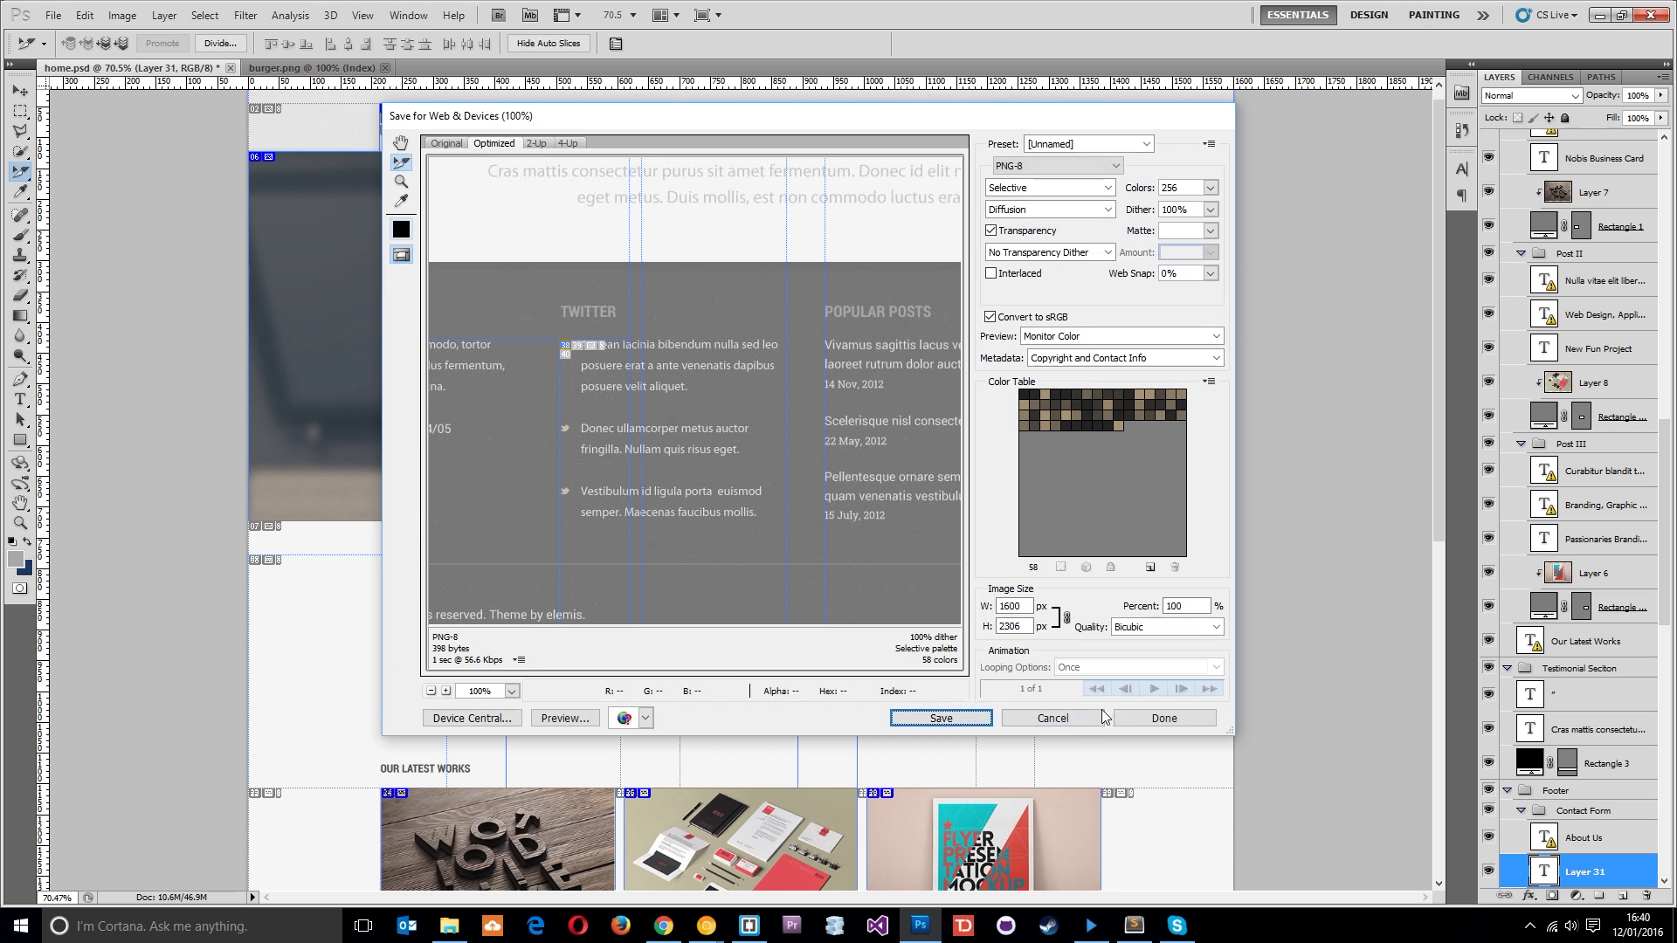
left_click(1162, 720)
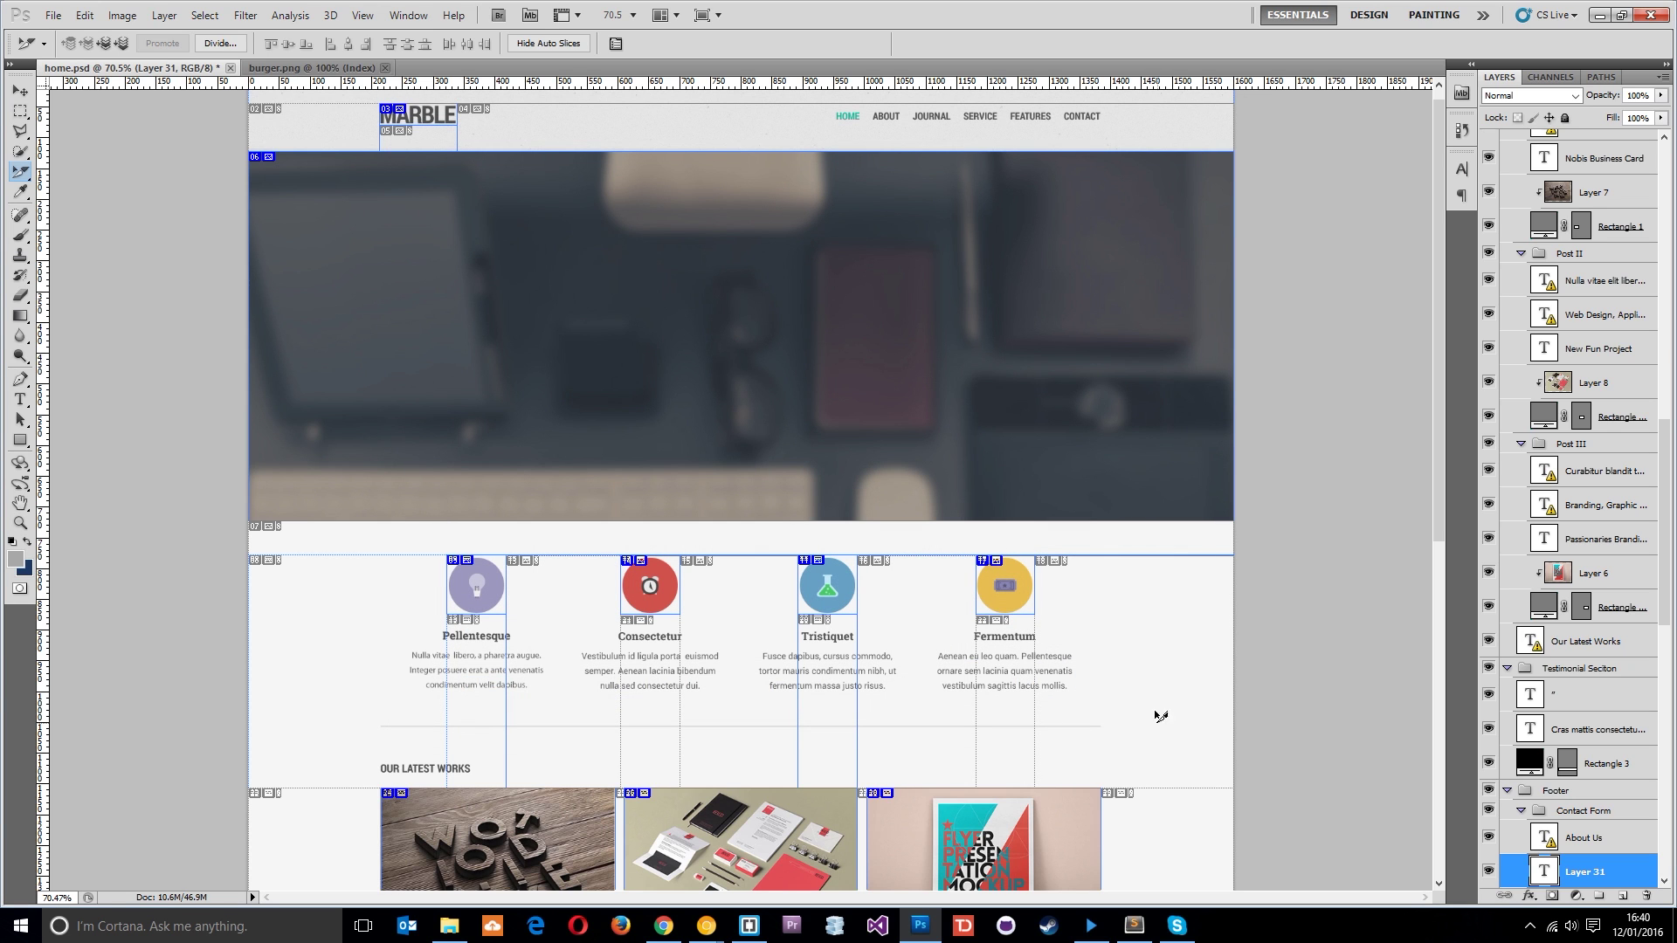